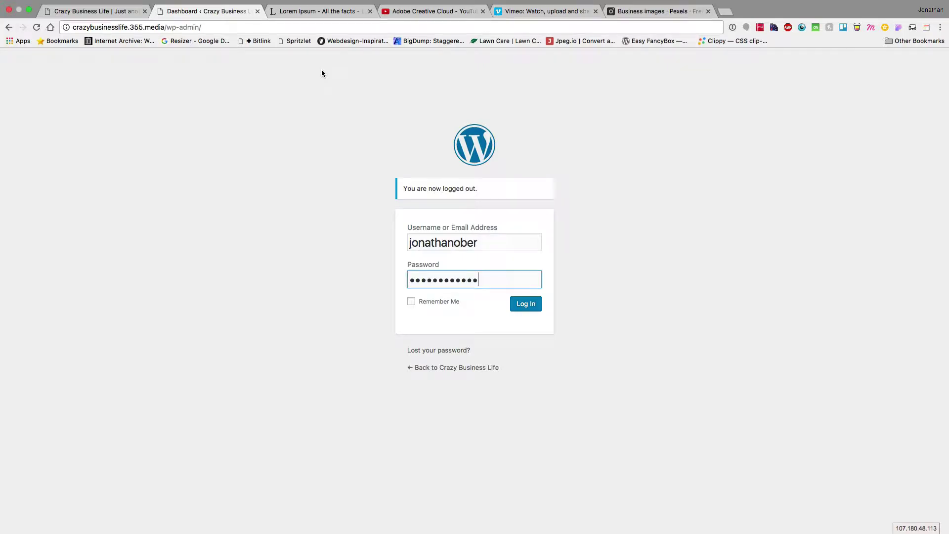
Check the Crazy Business Life home page, then return to the wp-admin login page.
click(97, 14)
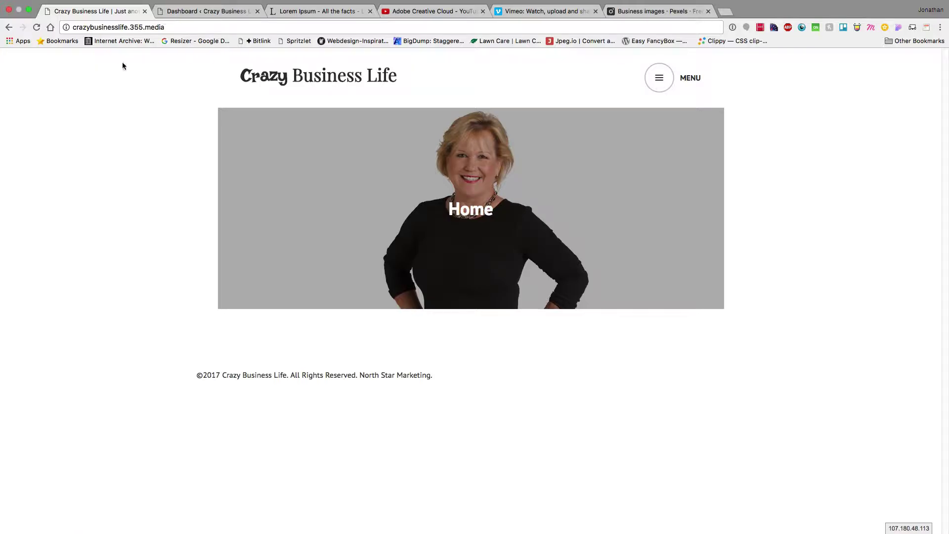
click(174, 14)
drag(82, 28, 203, 29)
key(Escape)
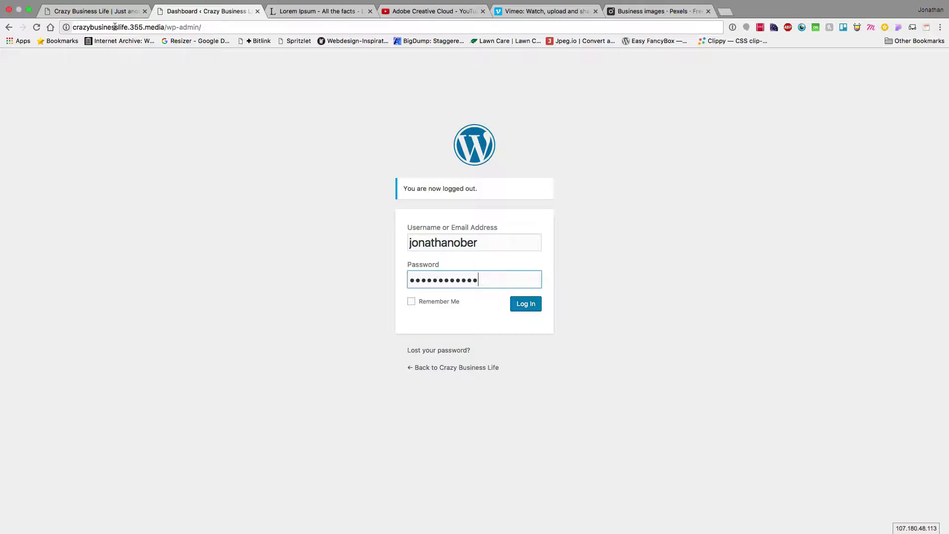
key(Return)
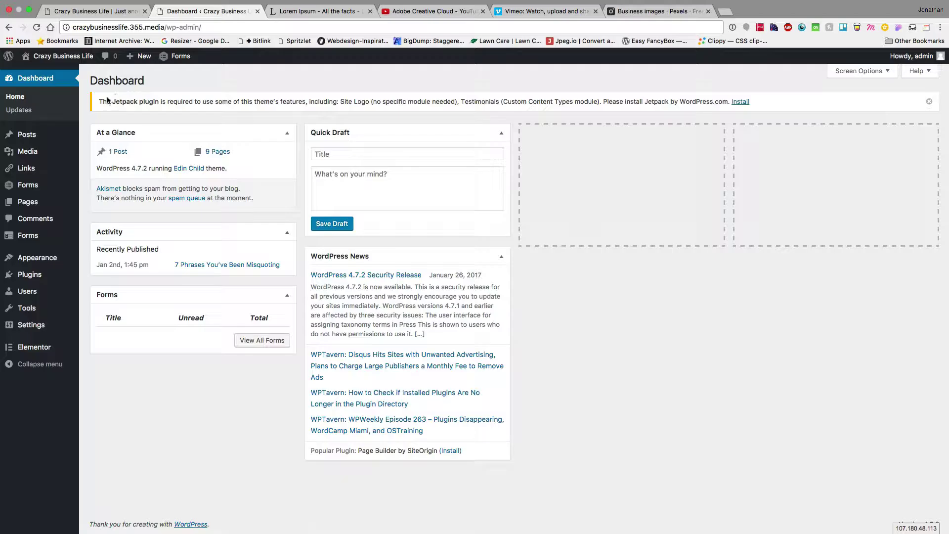
Start a new post titled 'This is the post title'.
mouse_move(30, 141)
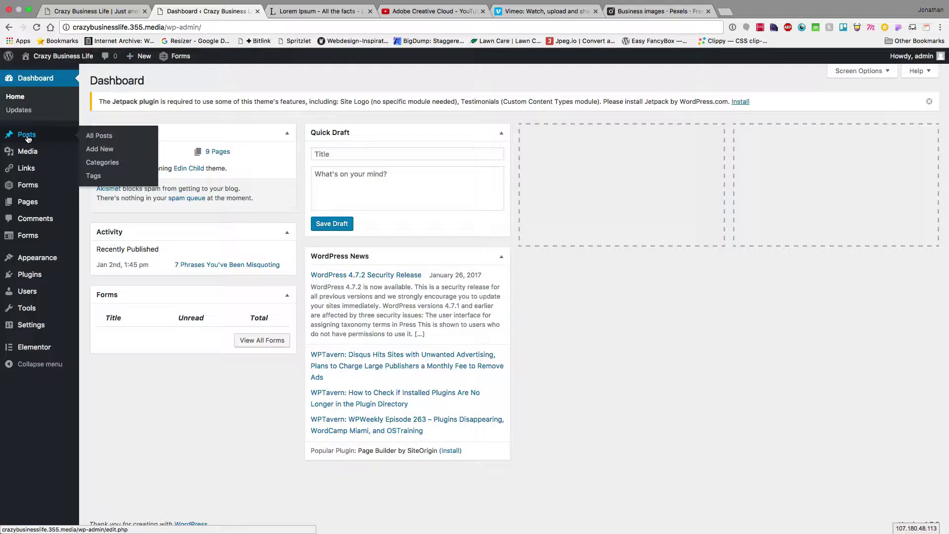
click(27, 137)
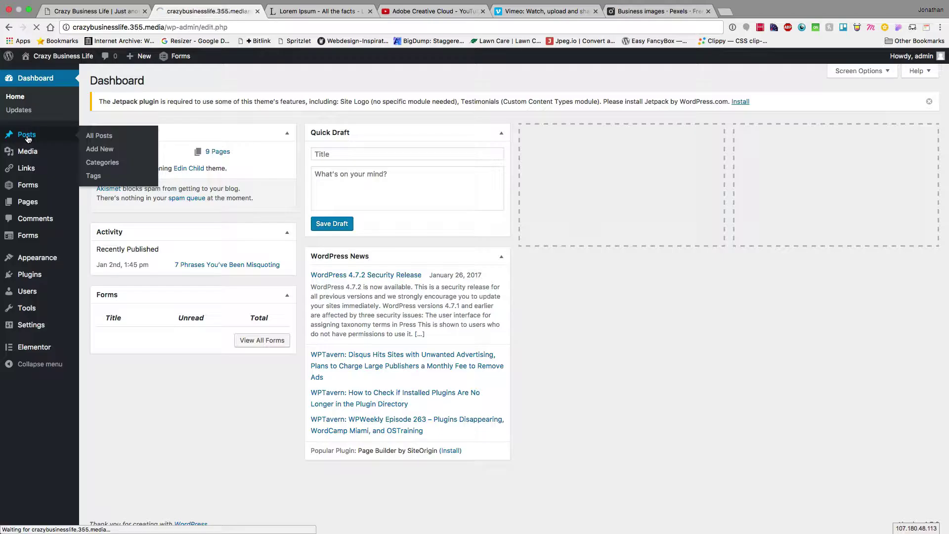
click(140, 82)
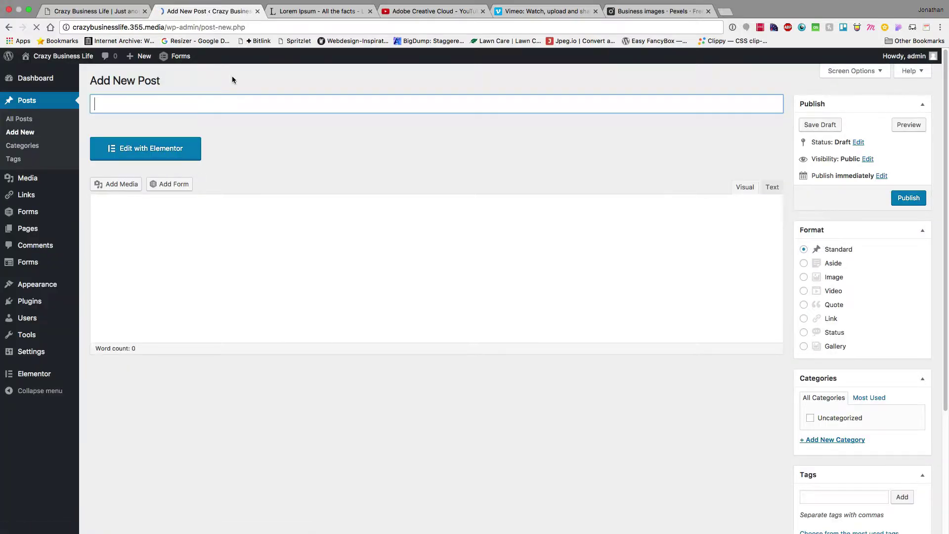
text(This)
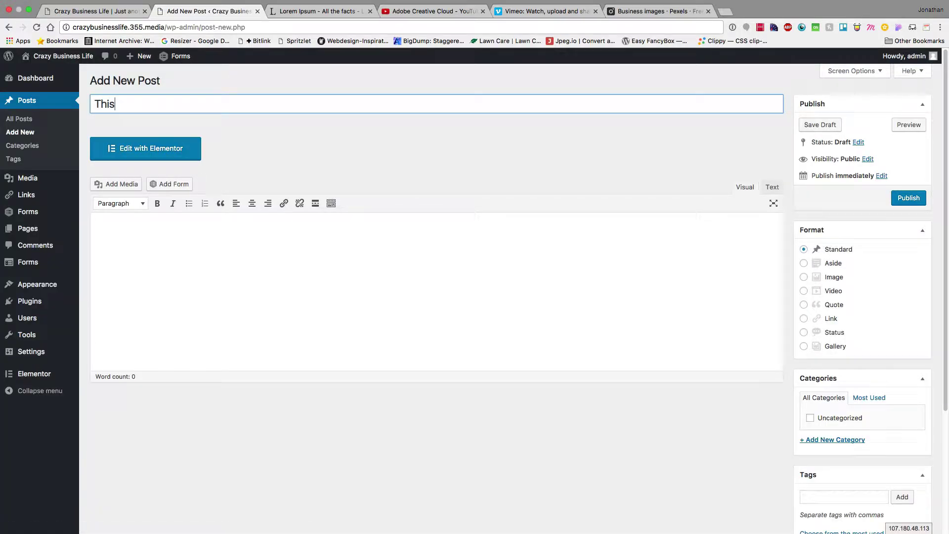
text( is the post title.)
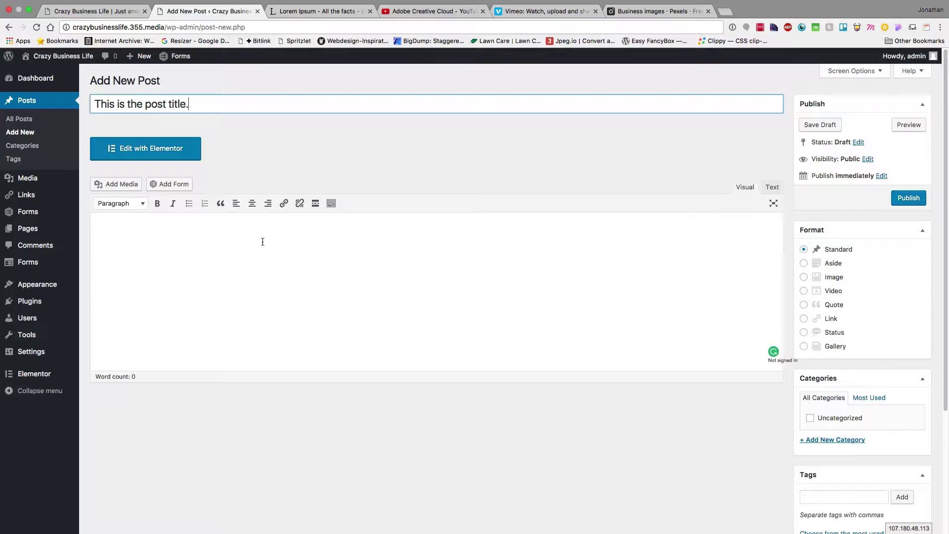
Generate Lorem Ipsum on lipsum.com and select the first four paragraphs.
click(318, 12)
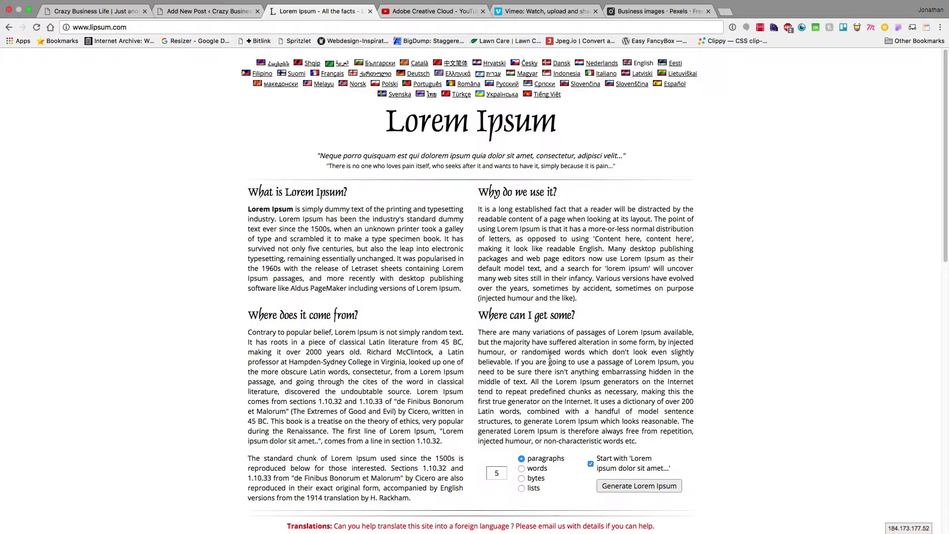
click(627, 489)
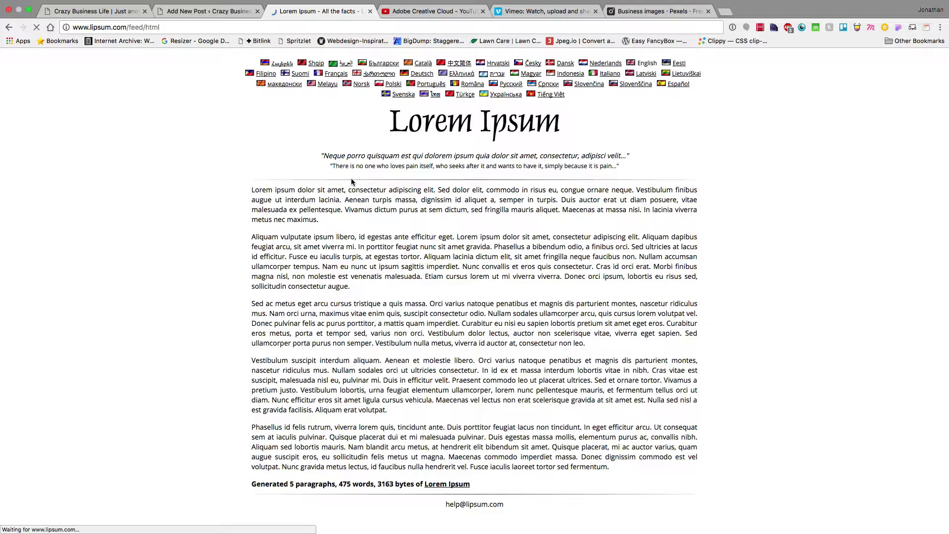
drag(251, 190, 399, 409)
key(ctrl+c)
Paste the four copied Lorem Ipsum paragraphs into the empty body and publish the post.
click(239, 6)
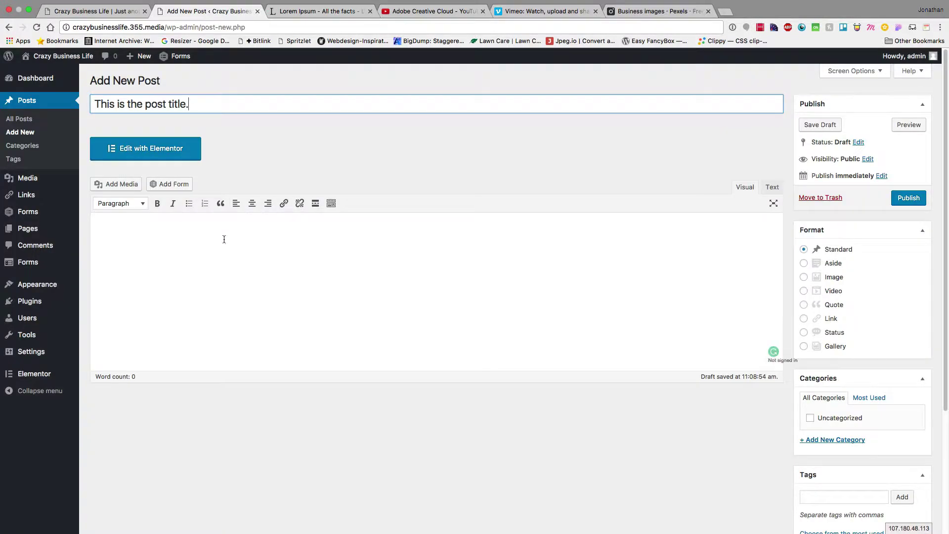
click(198, 265)
key(ctrl+v)
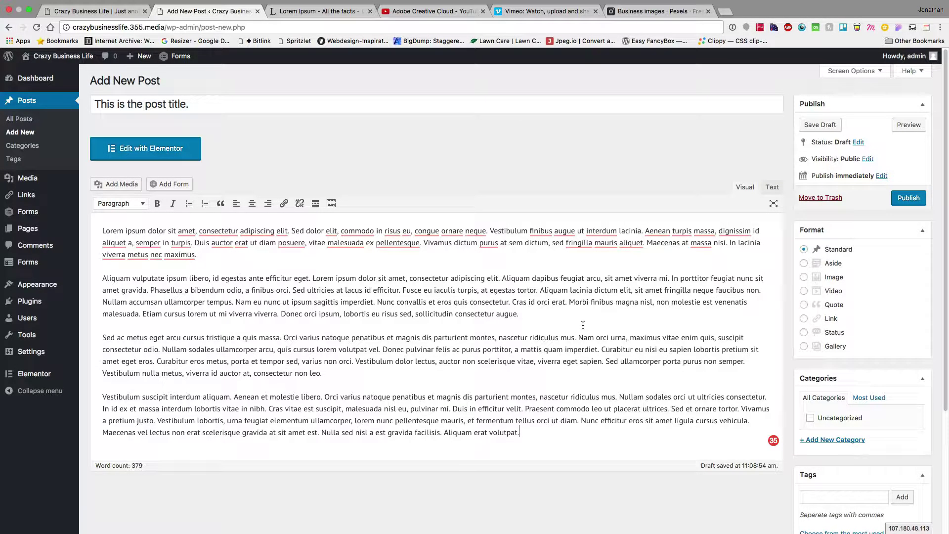
click(908, 198)
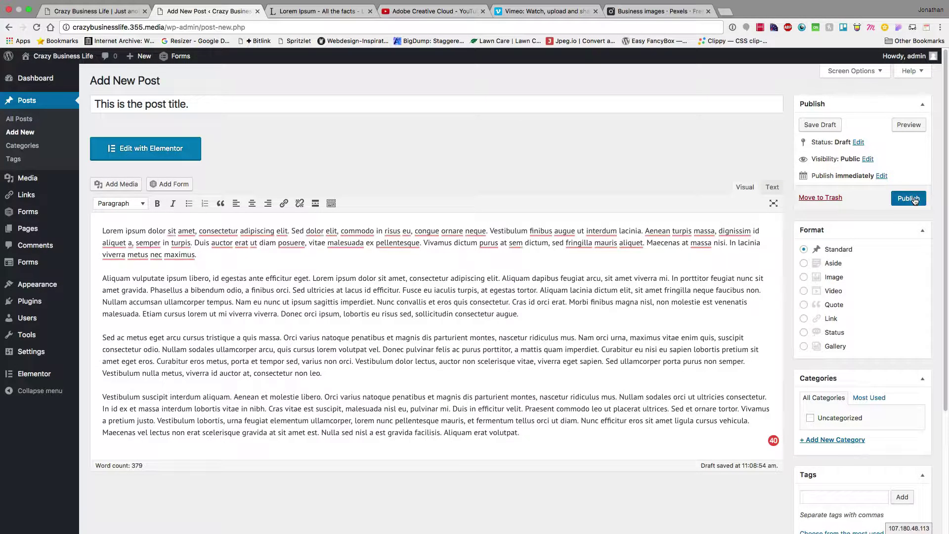
View the post on the site's Blog page, then go back to its Edit Post screen.
key(super+1)
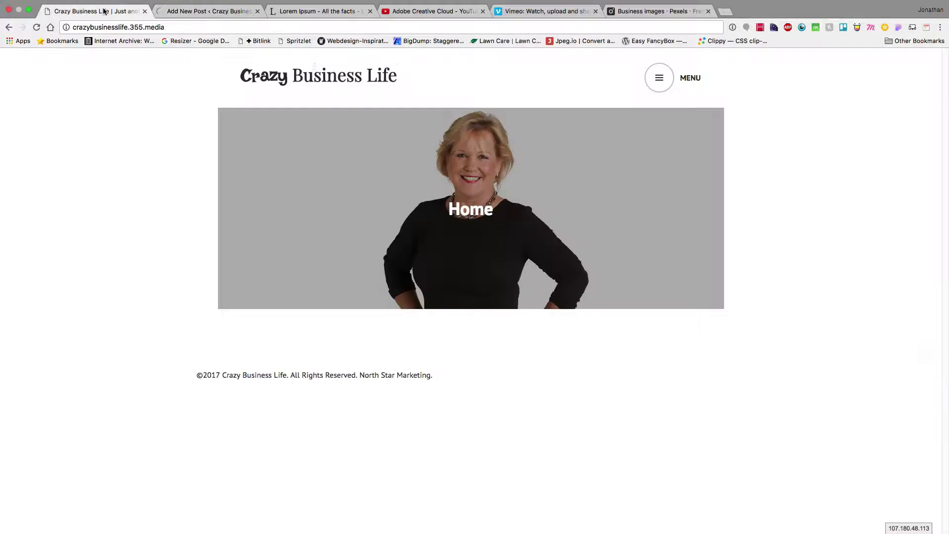
click(659, 78)
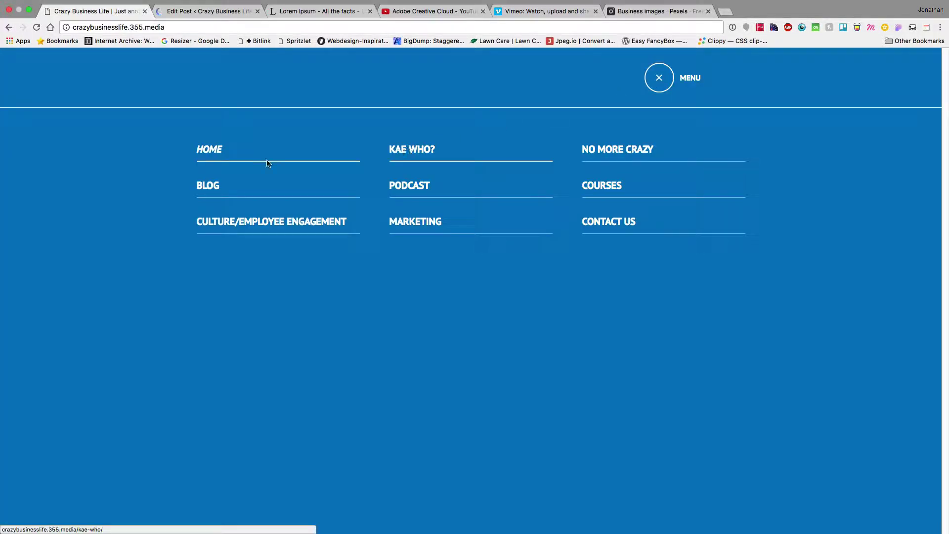
click(207, 192)
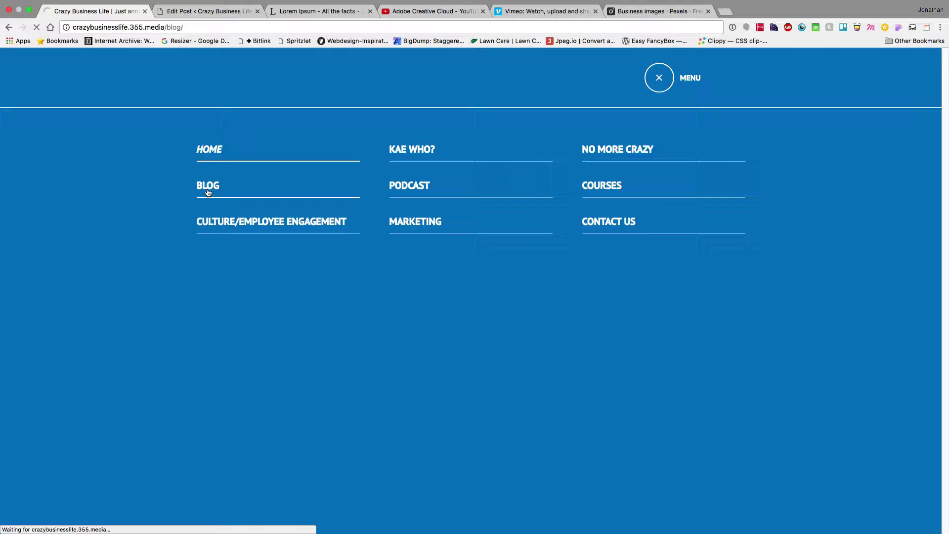
scroll(182, 318, down, 5)
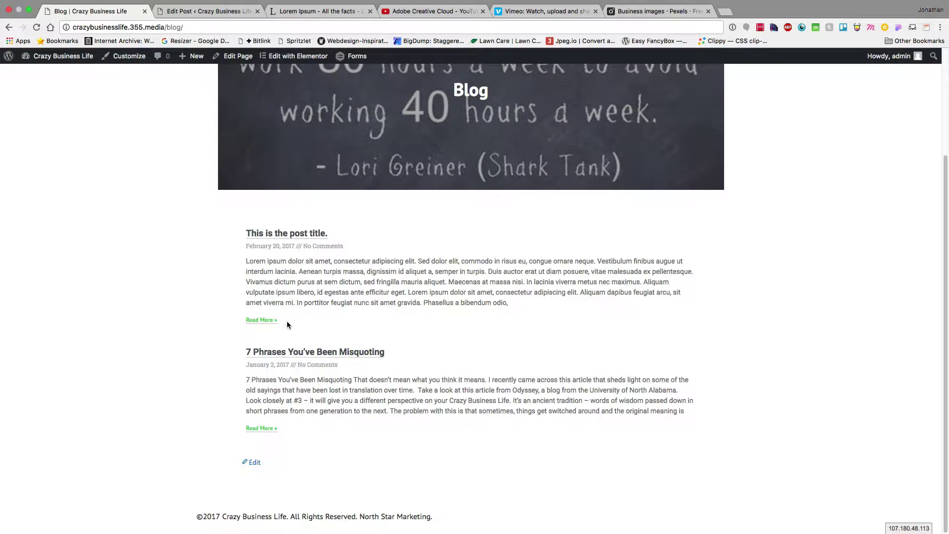
click(207, 11)
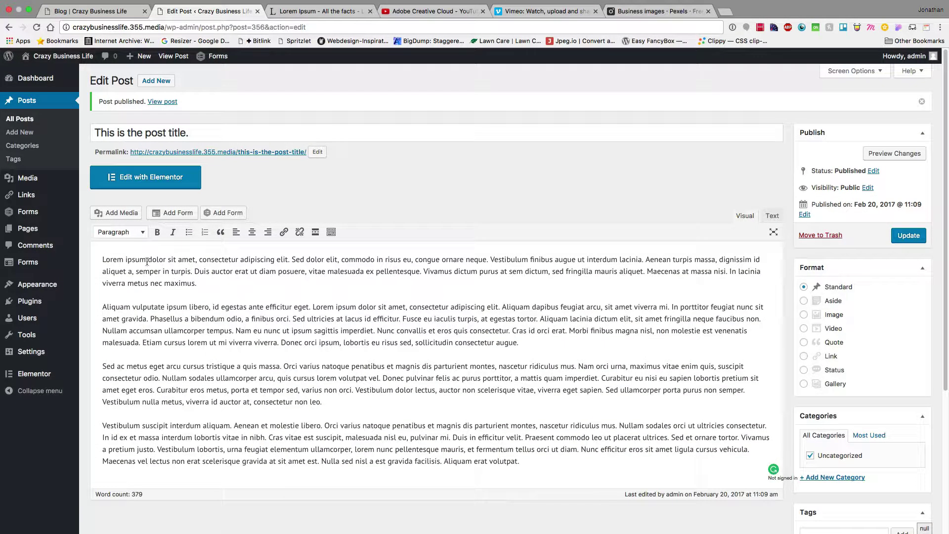
Add 'This is a heading.' as a Heading 2 at the top of the body.
click(101, 259)
key(Return)
key(Up)
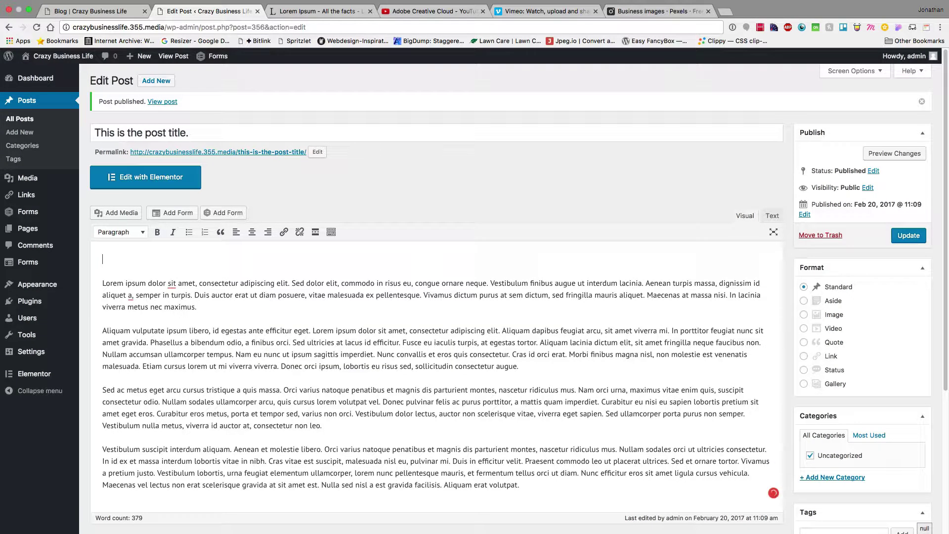
text(This is a heading.)
key(shift+Home)
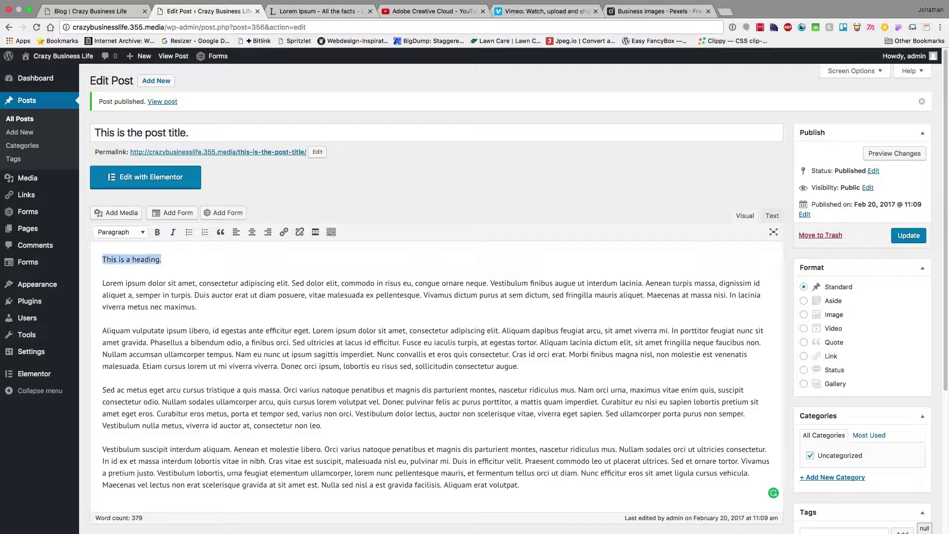
click(119, 232)
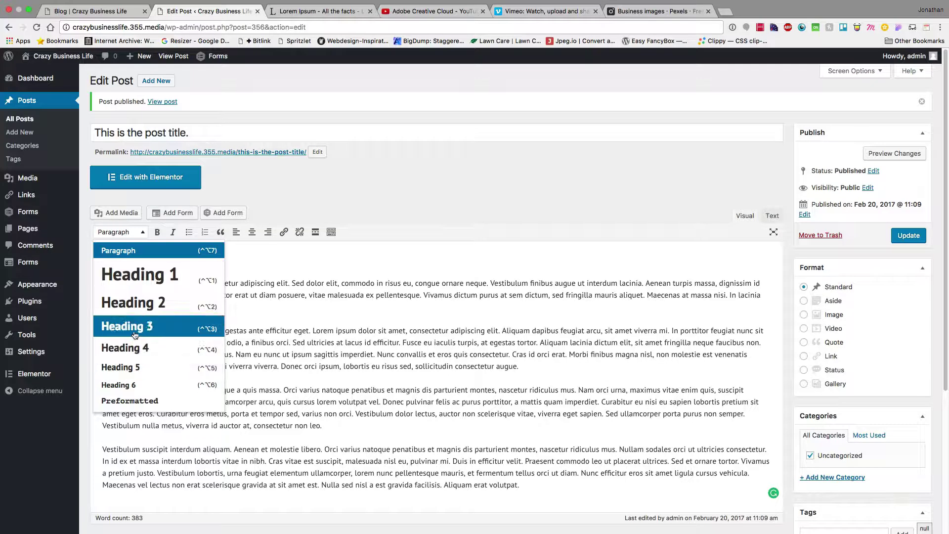
click(135, 308)
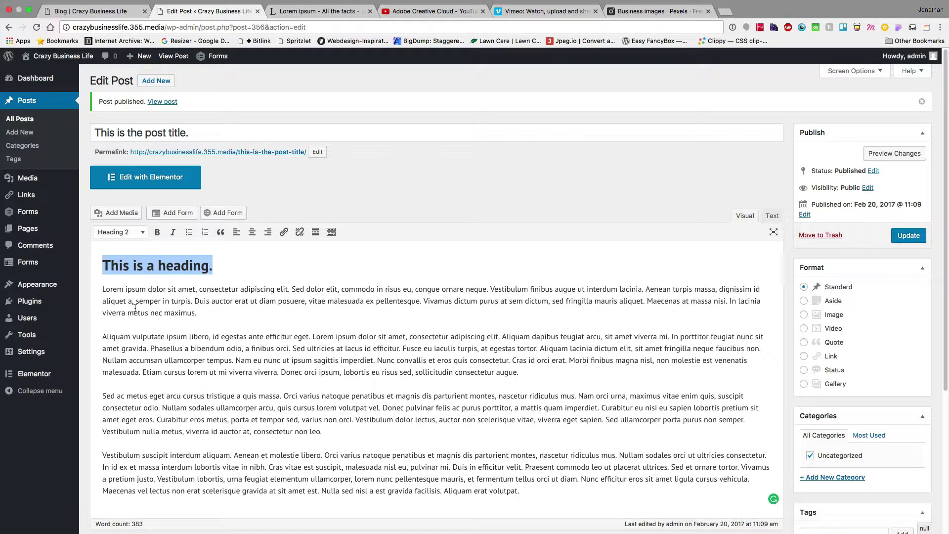
click(211, 288)
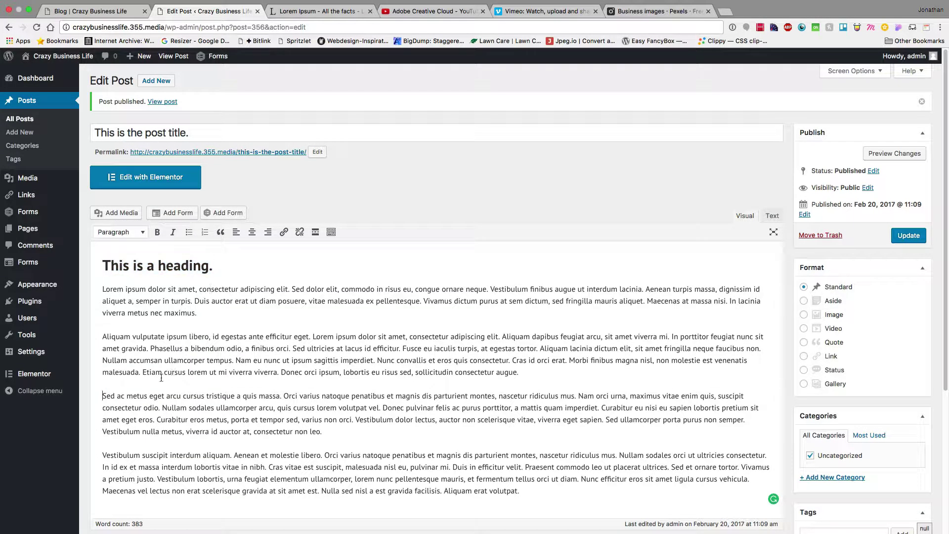
Insert 'This is a subheading.' as a Heading 3 before the third paragraph.
click(103, 396)
text(This is a sub)
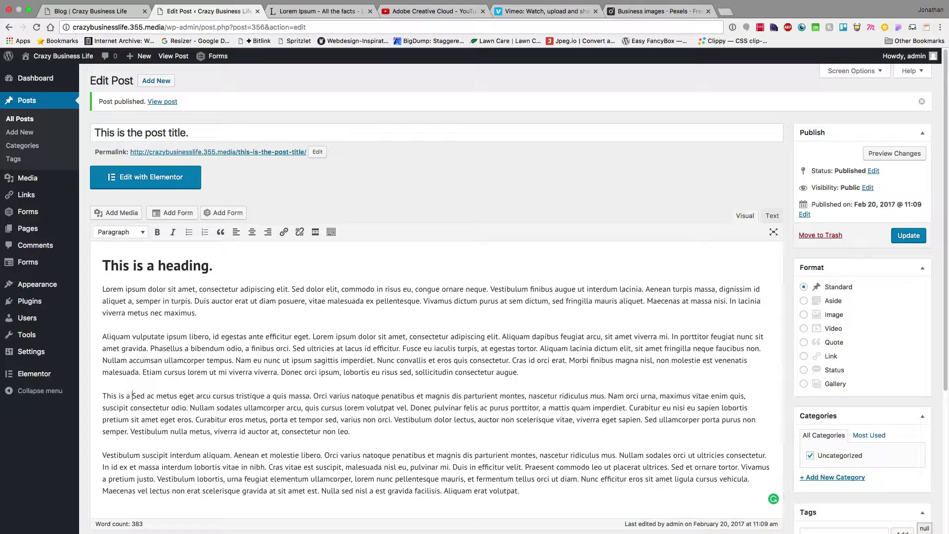
text(heading.)
key(Return)
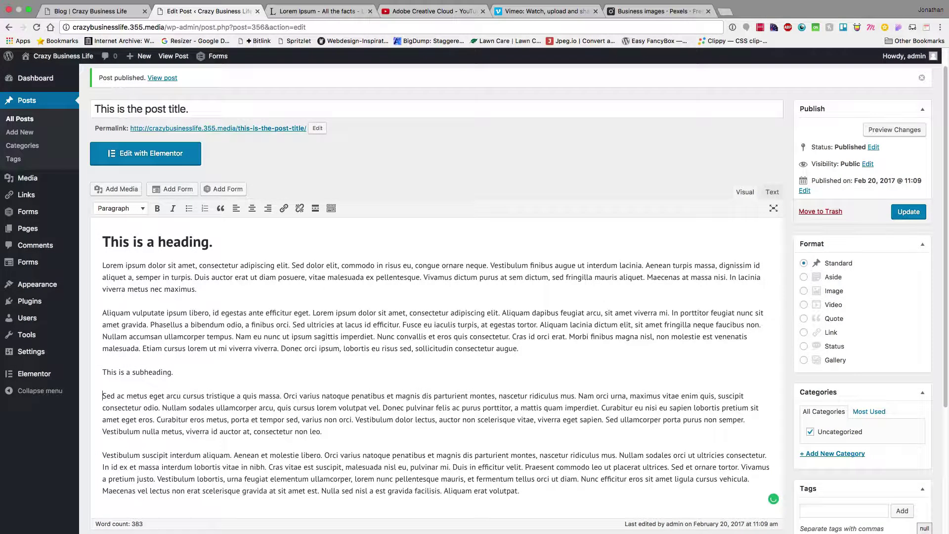
drag(103, 372, 173, 372)
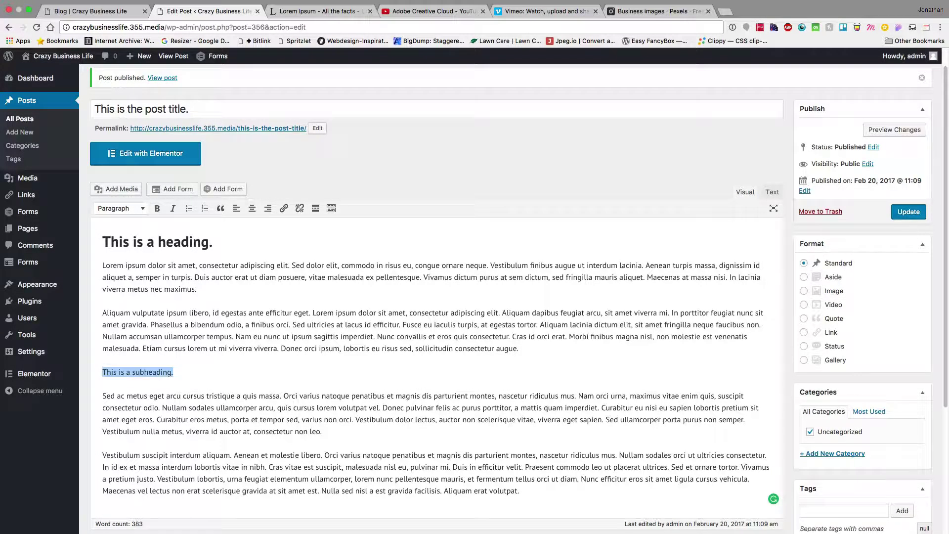
click(135, 208)
click(141, 303)
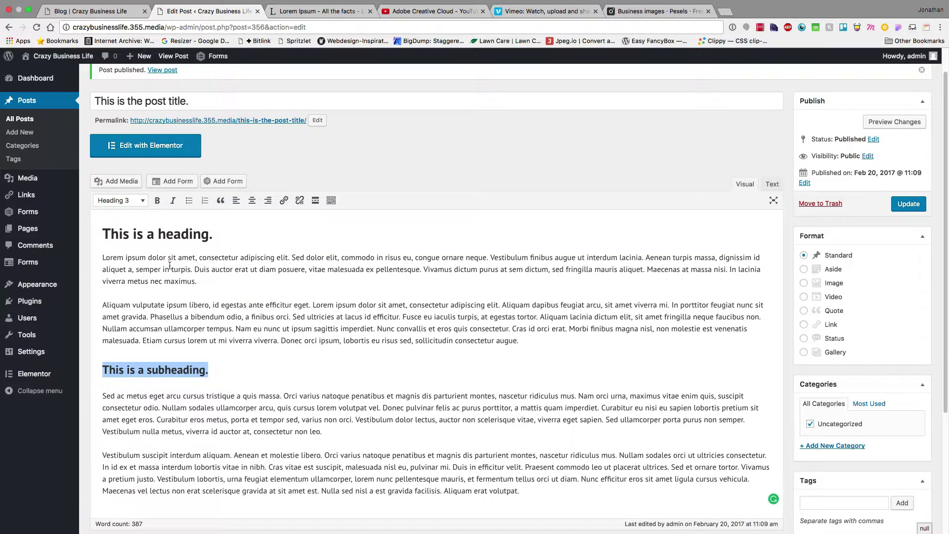
click(228, 372)
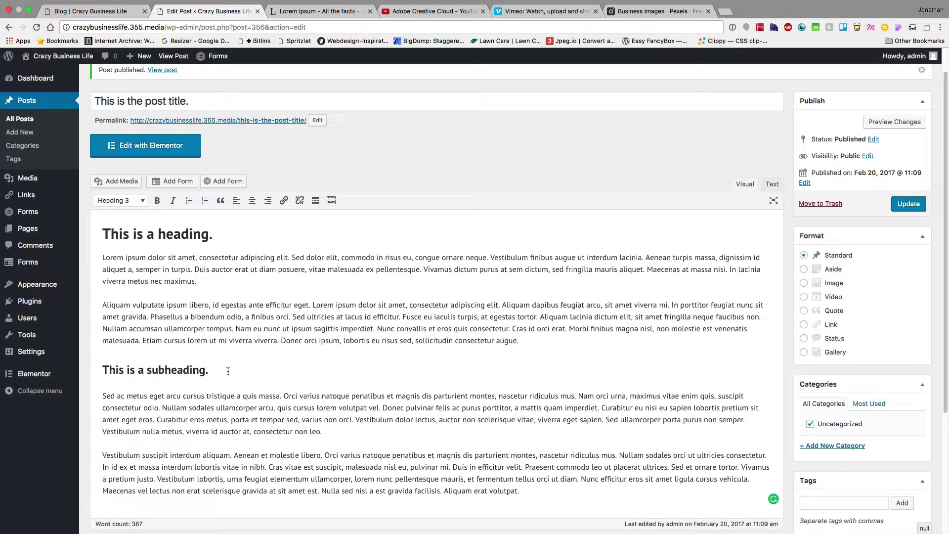
Bold 'Lorem ipsum' and italicize 'consectetur adipiscing elit.' in the opening paragraph.
click(332, 201)
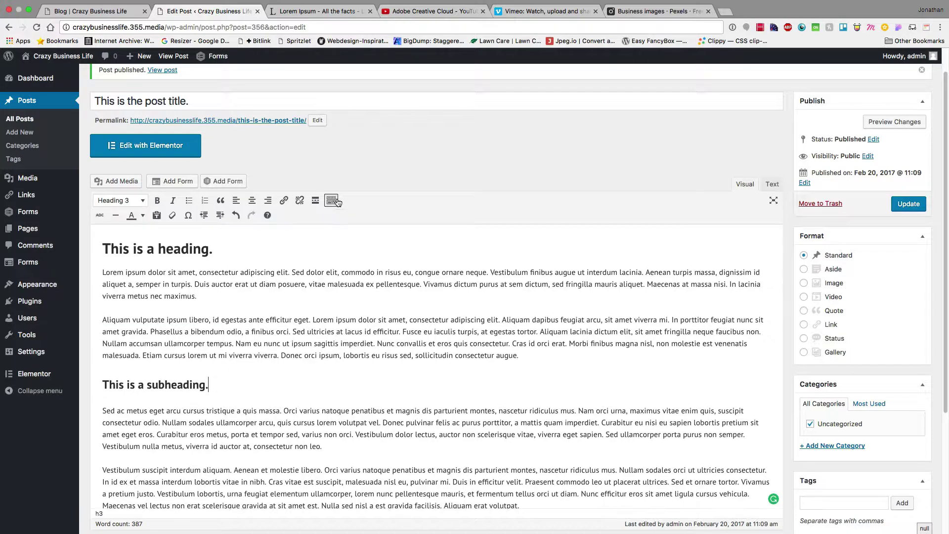
double_click(111, 272)
shift+click(145, 272)
click(157, 201)
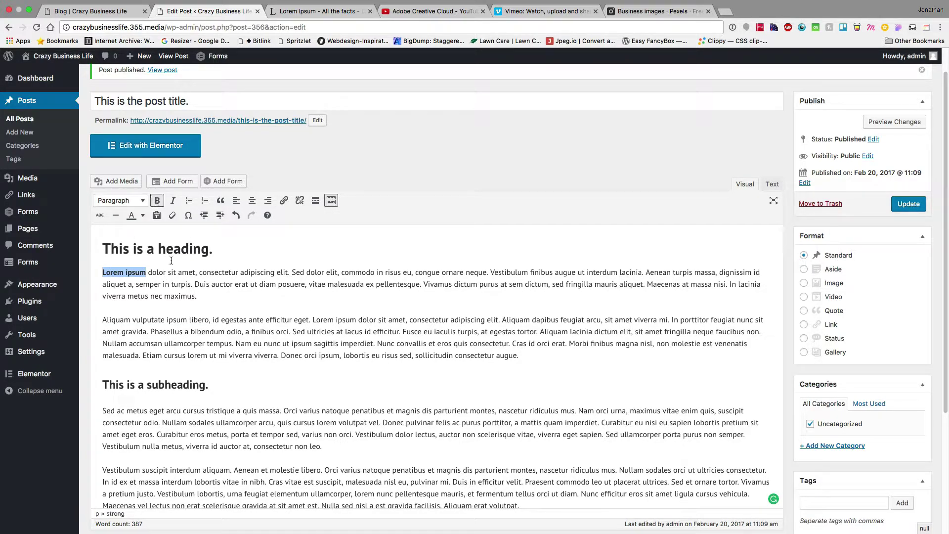
drag(200, 272, 290, 270)
click(172, 201)
click(223, 290)
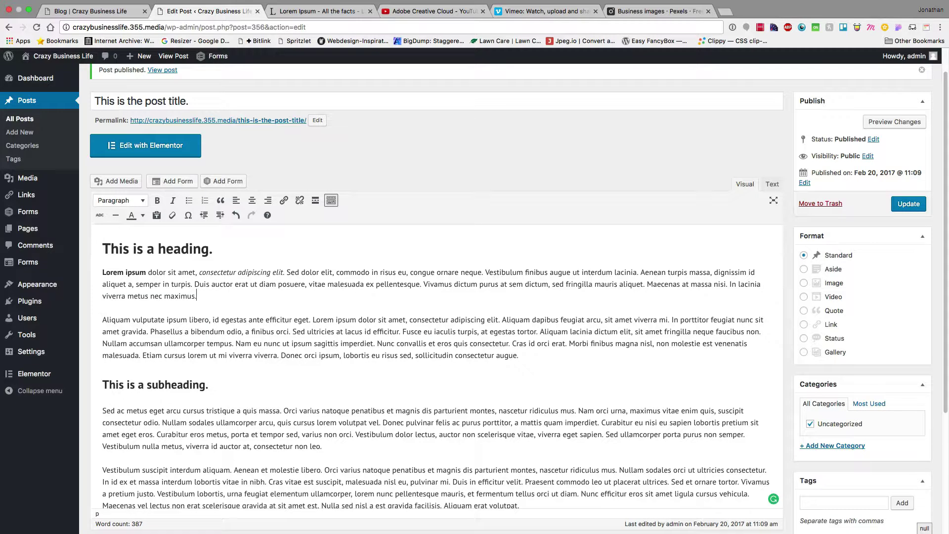
Add a bulleted list 'one', 'two', 'three' after the first paragraph.
key(Return)
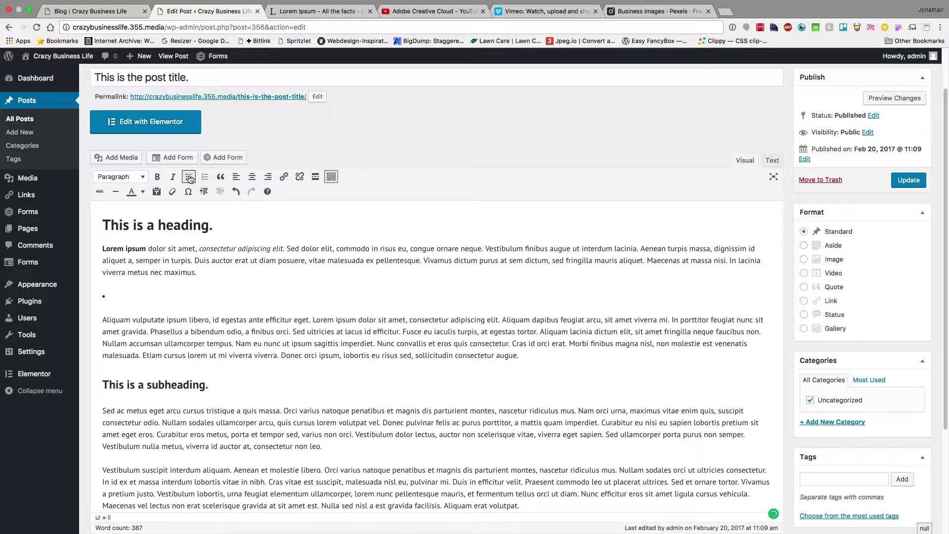
text(one)
key(Return)
text(two)
key(Return)
text(thr)
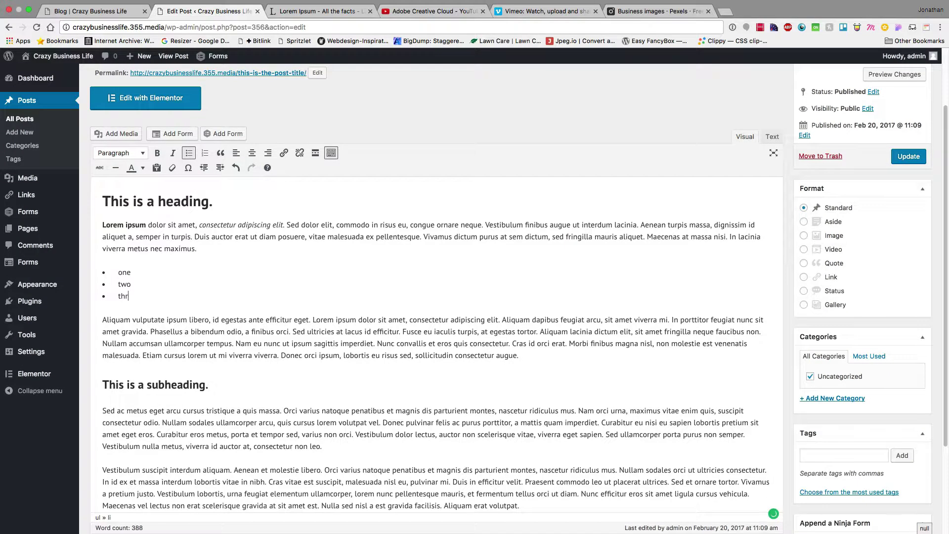
text(ee)
key(Return)
key(Return)
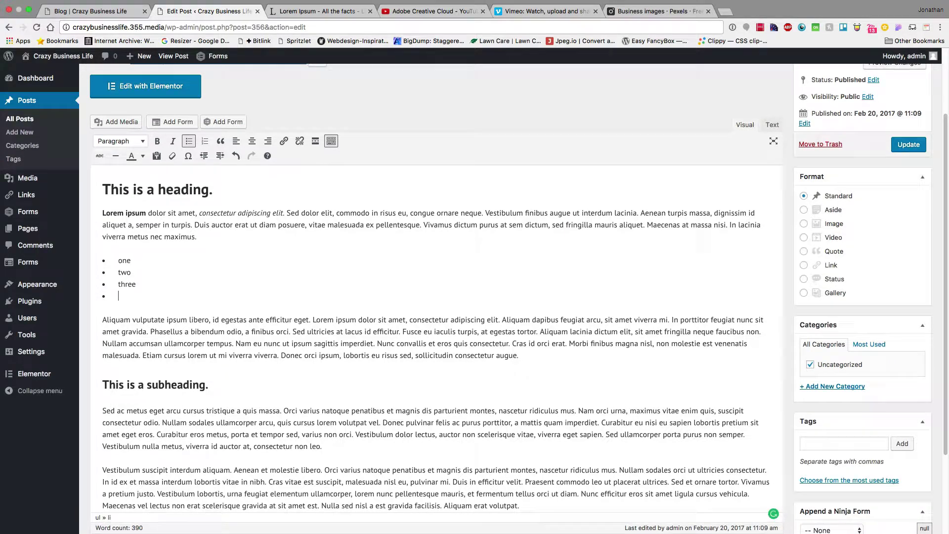
key(Delete)
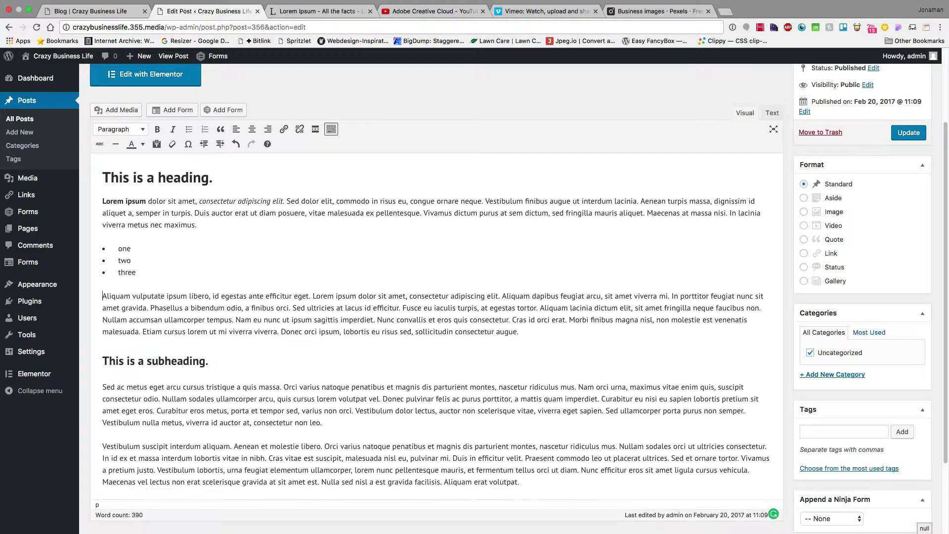
Add a numbered list 'This is item one', 'This is item two', 'Item three' after the Sed paragraph.
click(336, 422)
key(Return)
click(205, 105)
text(This is item one)
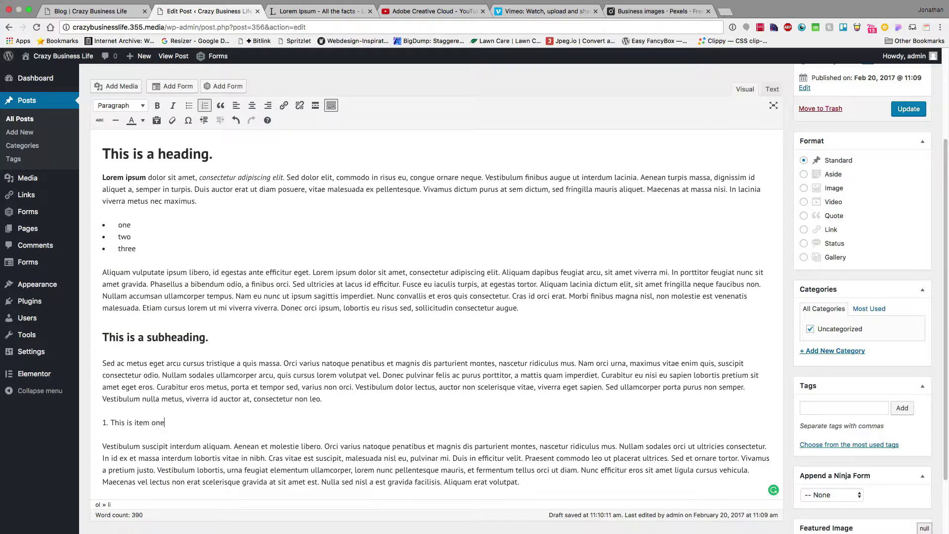
key(Return)
text(This is)
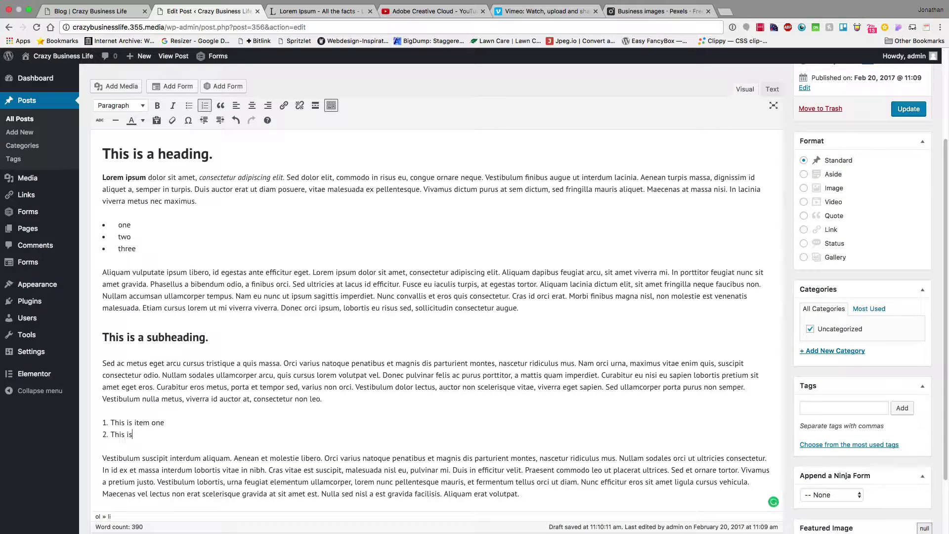
text( item two)
key(Return)
text(Item)
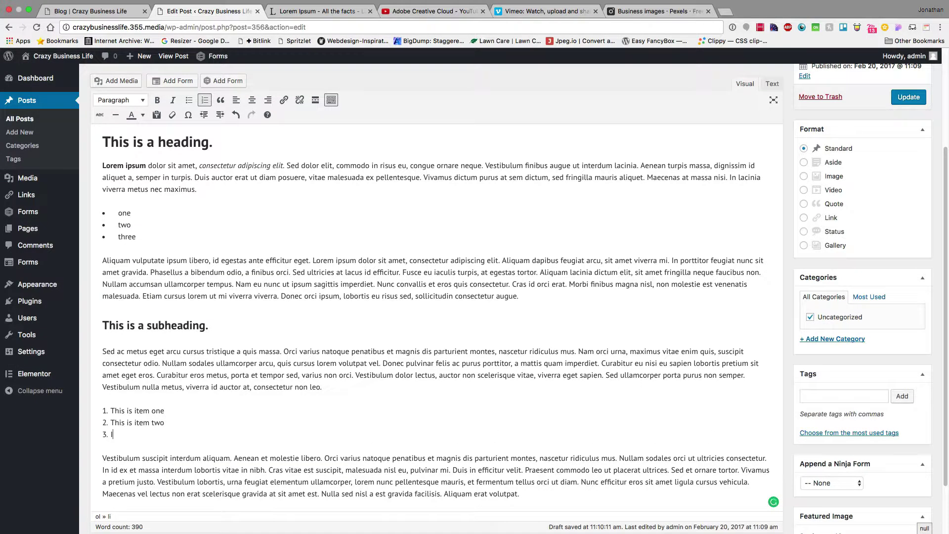
text( three)
key(Return)
key(Return)
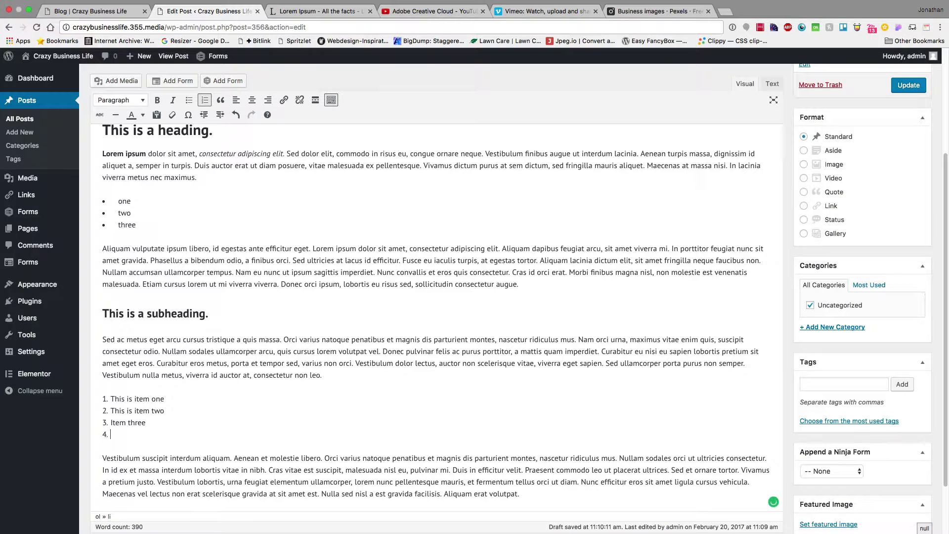
key(Delete)
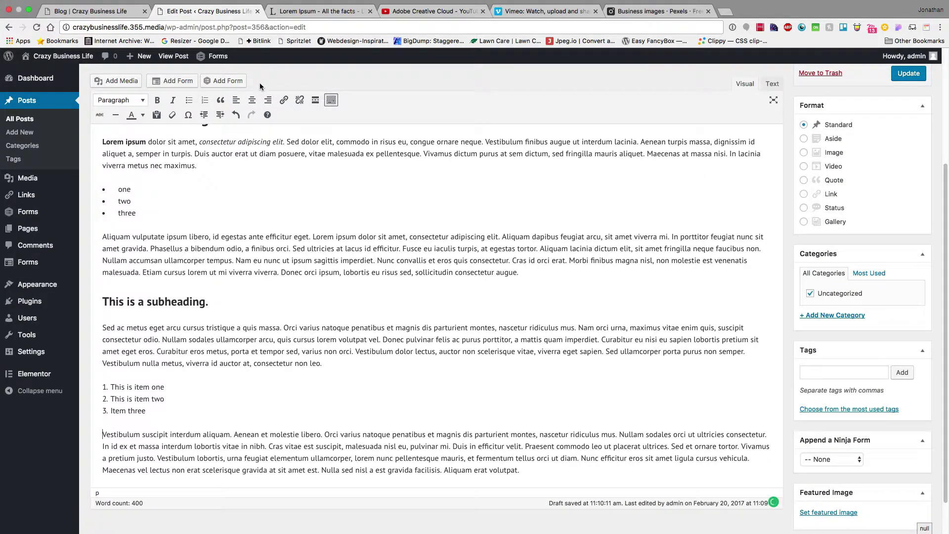
double_click(216, 342)
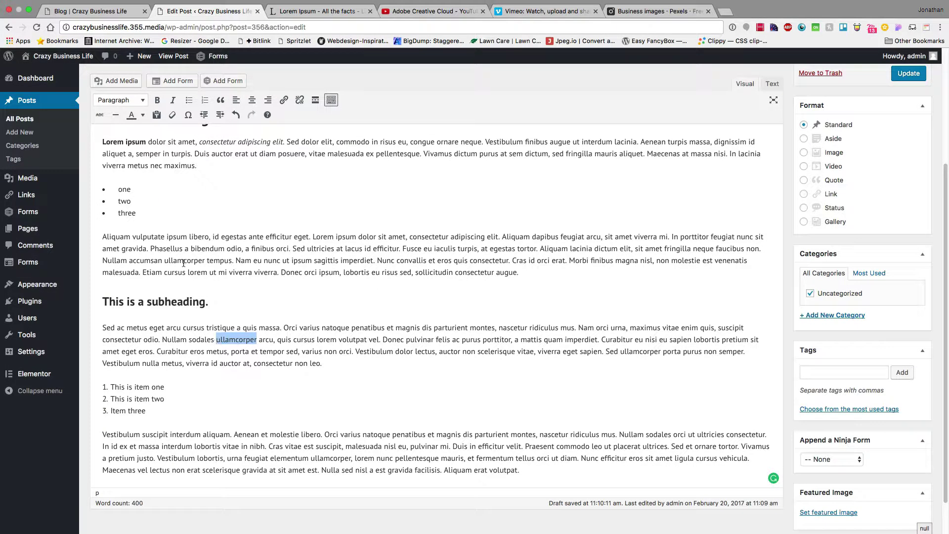
Paste two copies of the Aliquam paragraph above the subheading.
double_click(168, 260)
triple_click(355, 266)
key(ctrl+c)
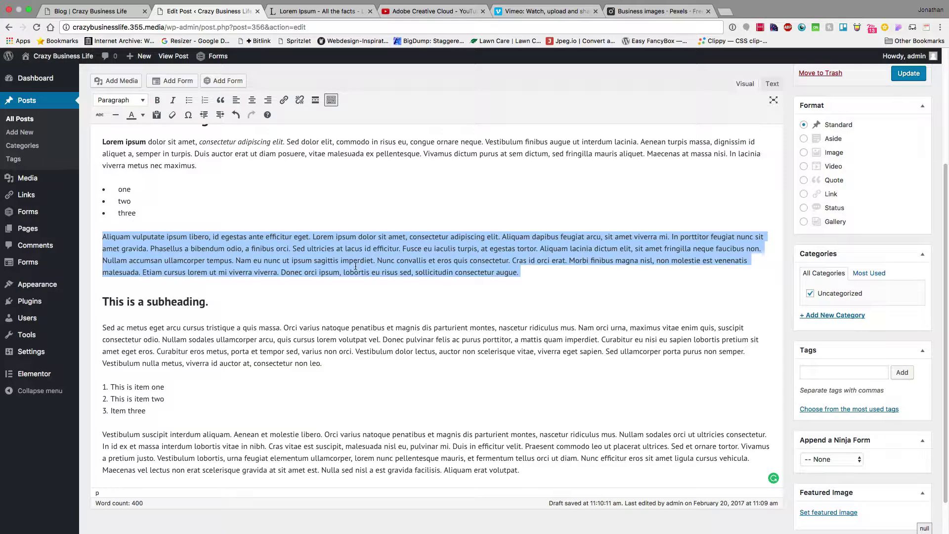
click(103, 302)
key(Return)
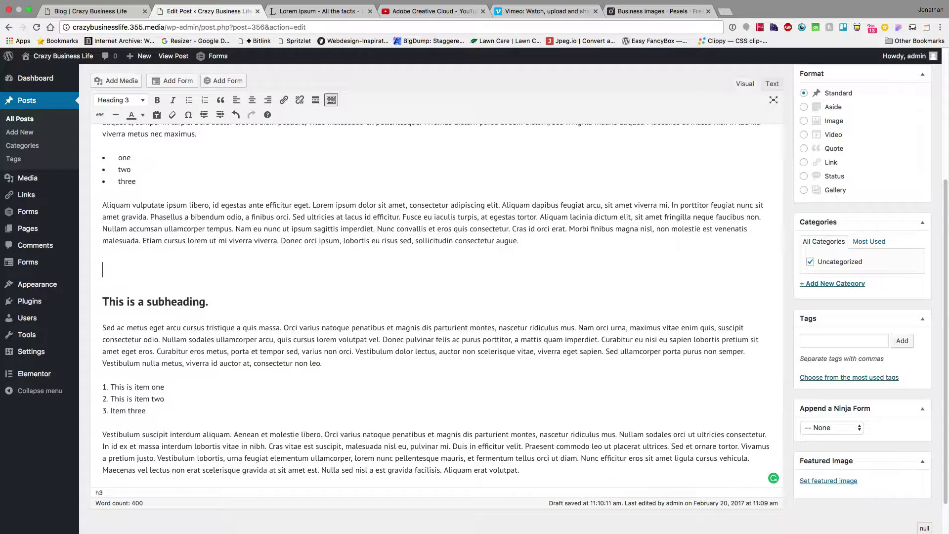
key(ctrl+v)
key(ctrl+v)
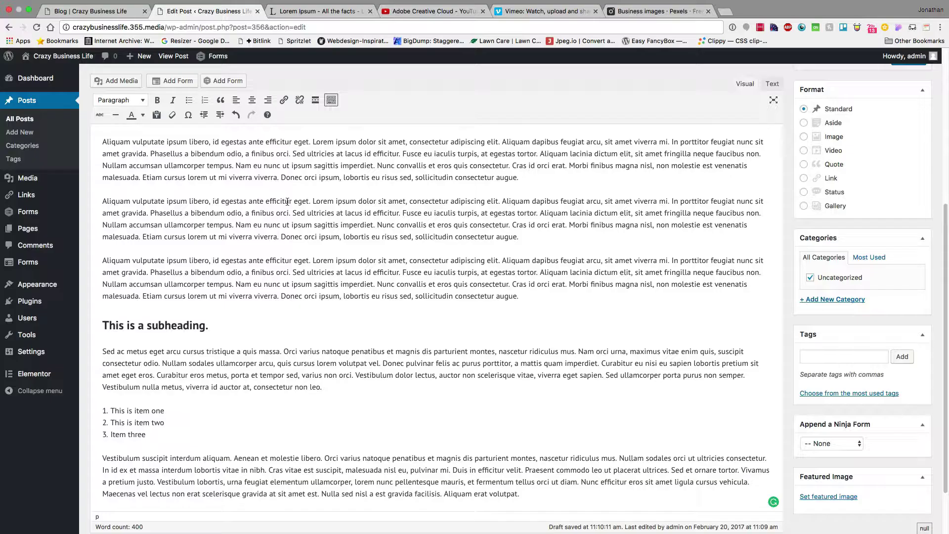
Format the middle Aliquam copy as a blockquote.
triple_click(276, 212)
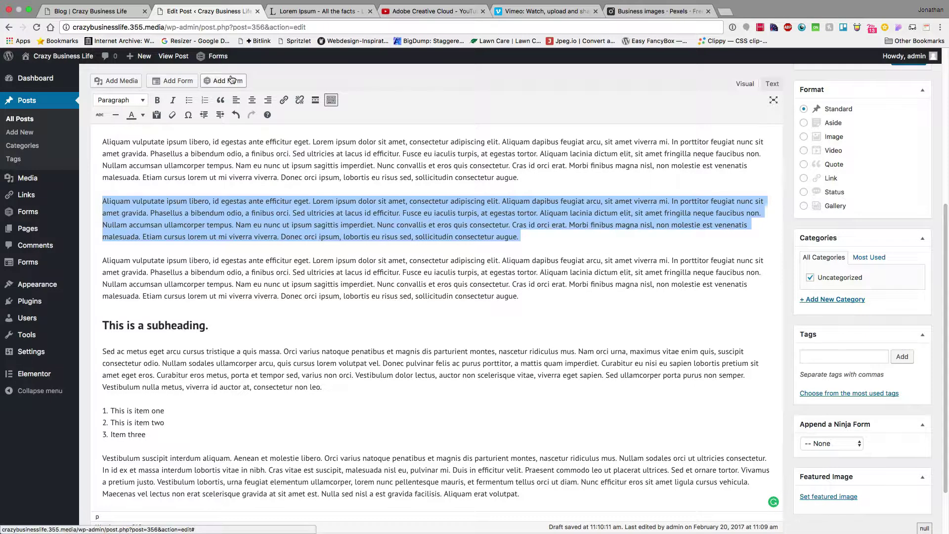
click(221, 99)
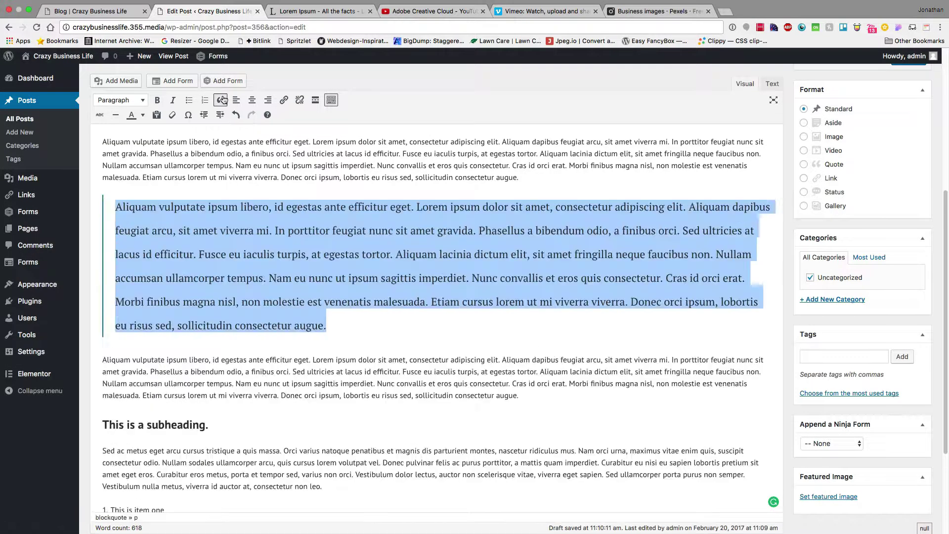
click(361, 310)
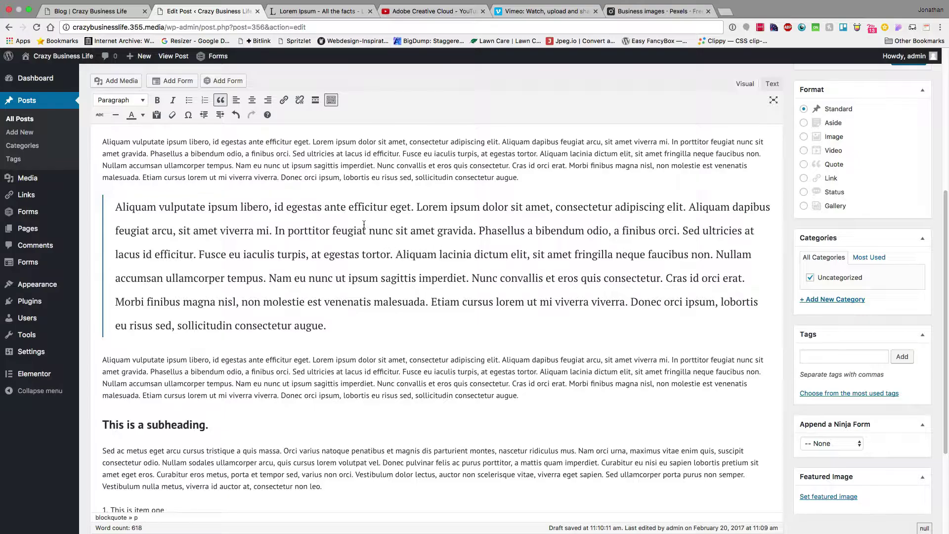
Update the published post with the formatting changes.
scroll(586, 269, up, 5)
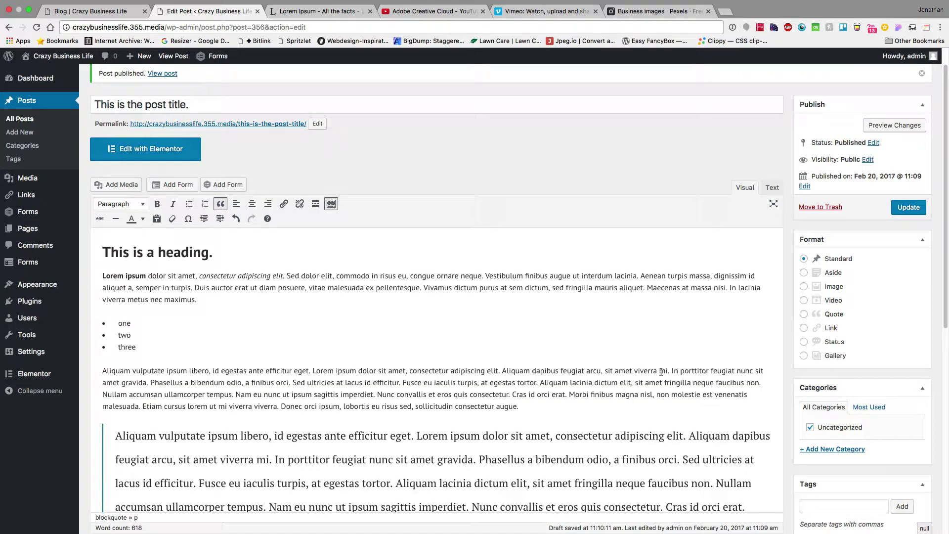
scroll(661, 372, down, 2)
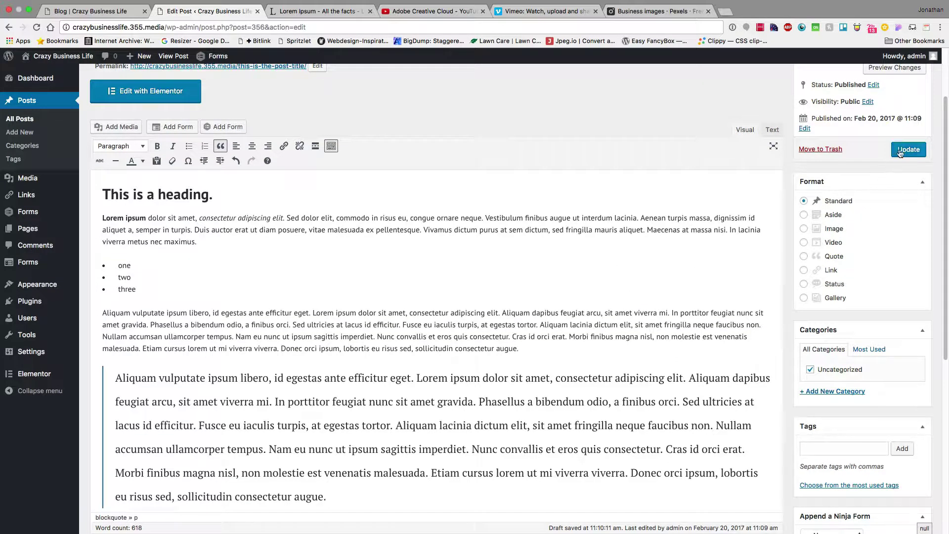
click(901, 150)
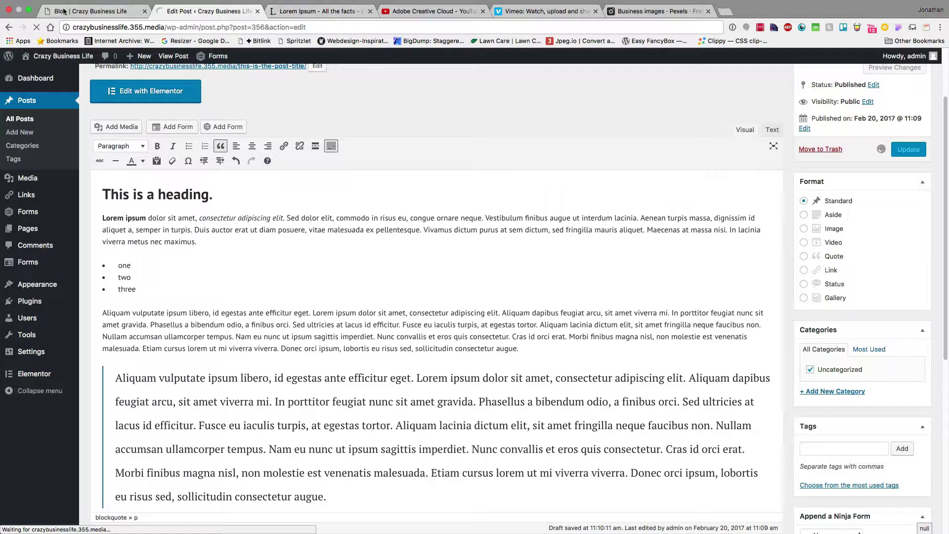
Open the post on the live blog to review it, then return to the editor.
click(62, 11)
click(293, 235)
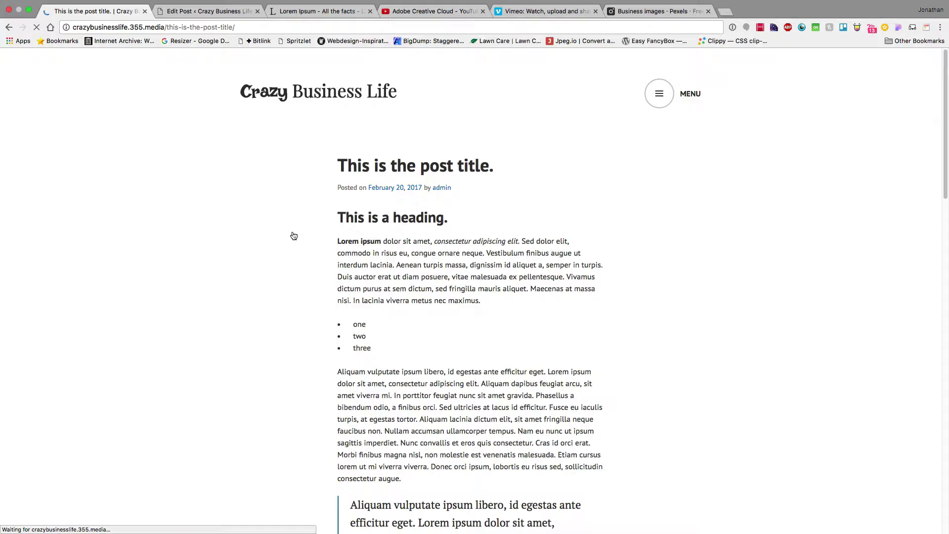
scroll(430, 319, down, 6)
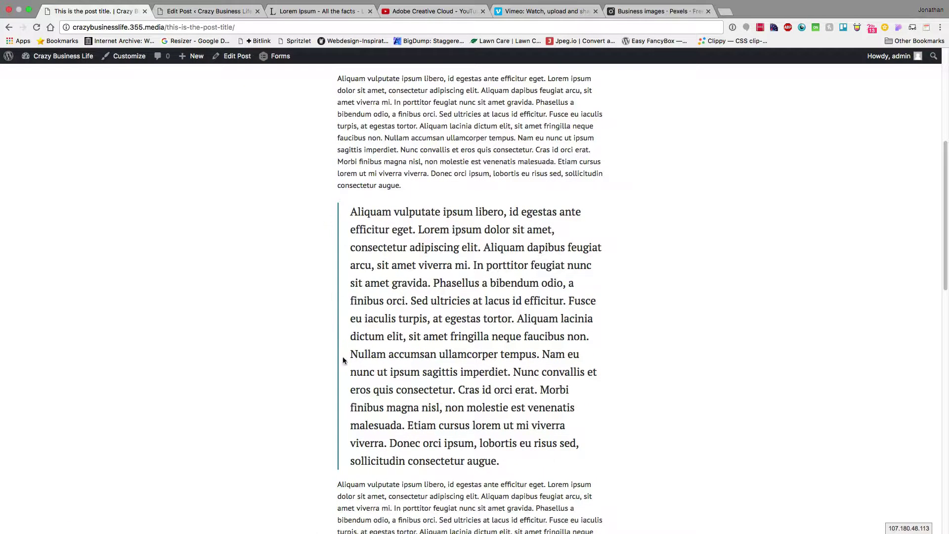
scroll(397, 271, up, 4)
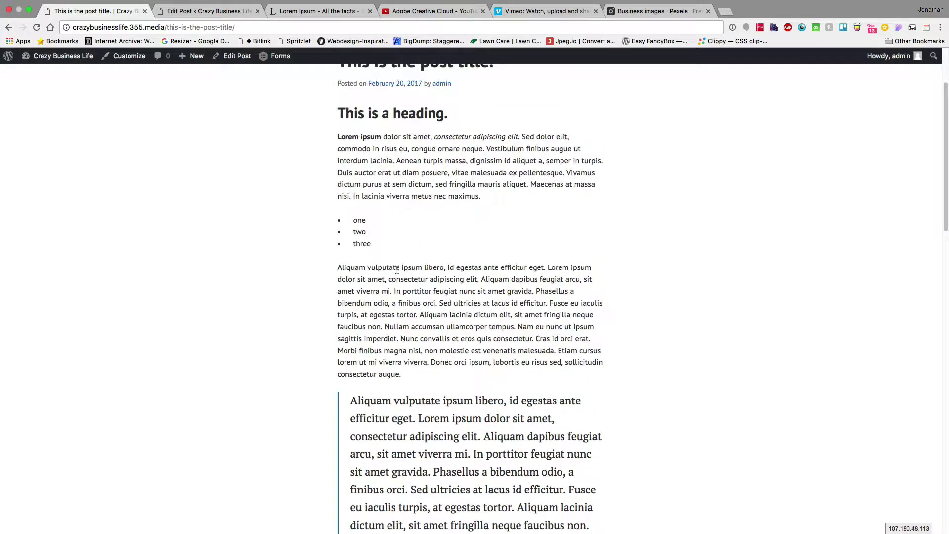
scroll(479, 355, up, 2)
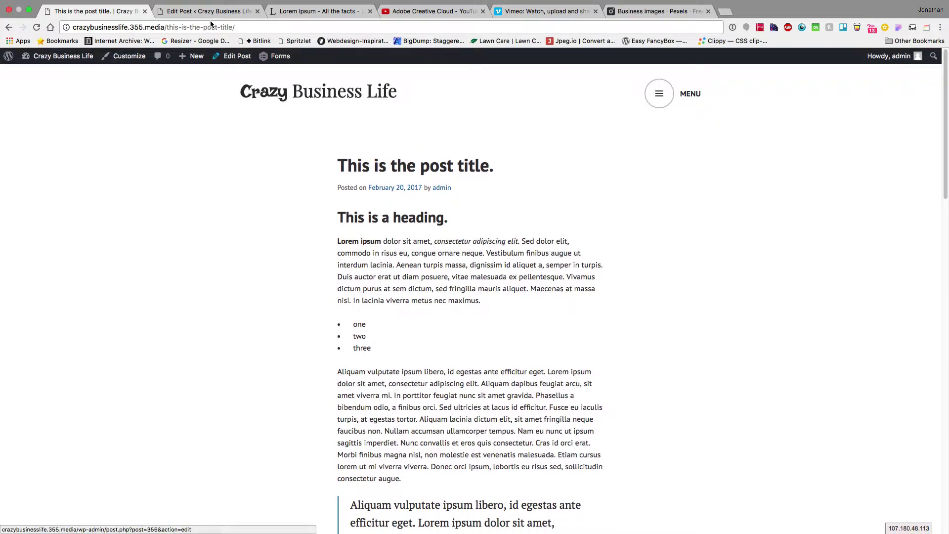
click(206, 10)
scroll(307, 276, down, 3)
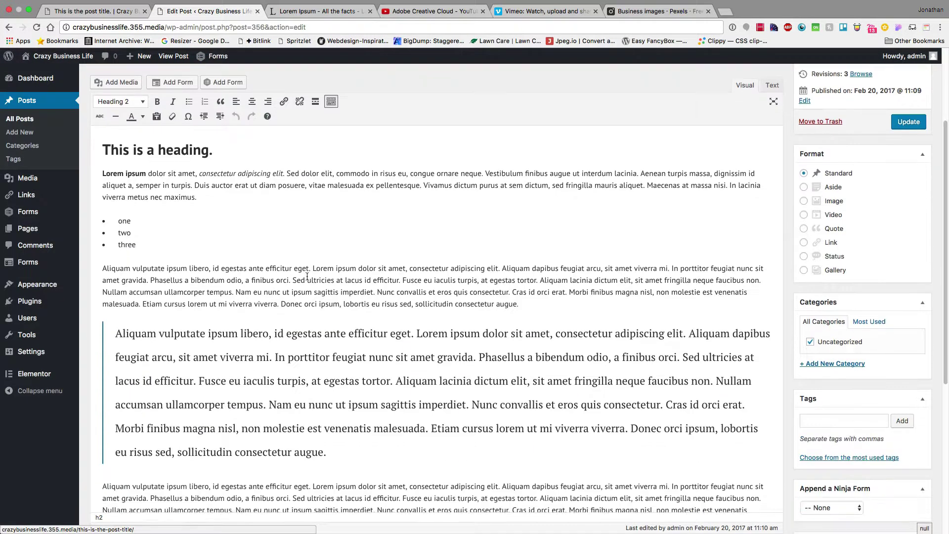
triple_click(242, 270)
click(236, 101)
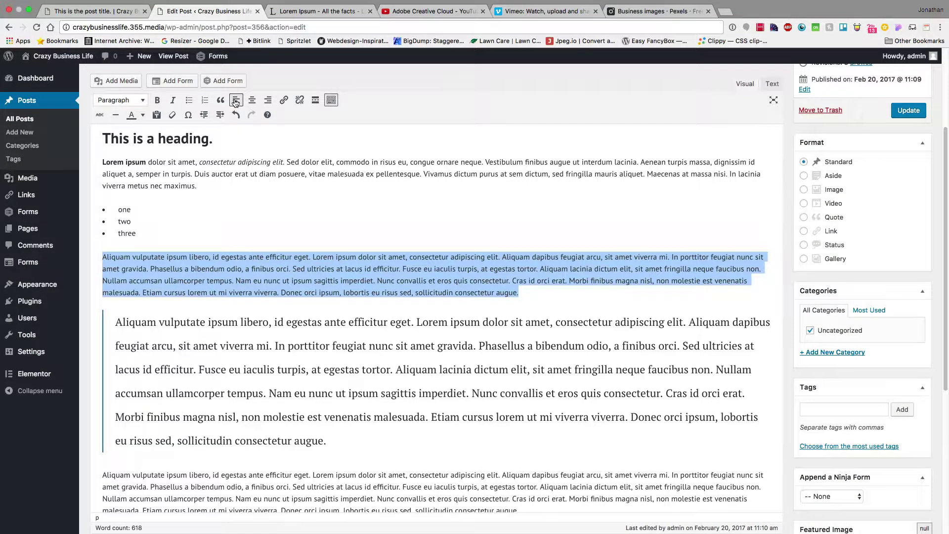
click(252, 100)
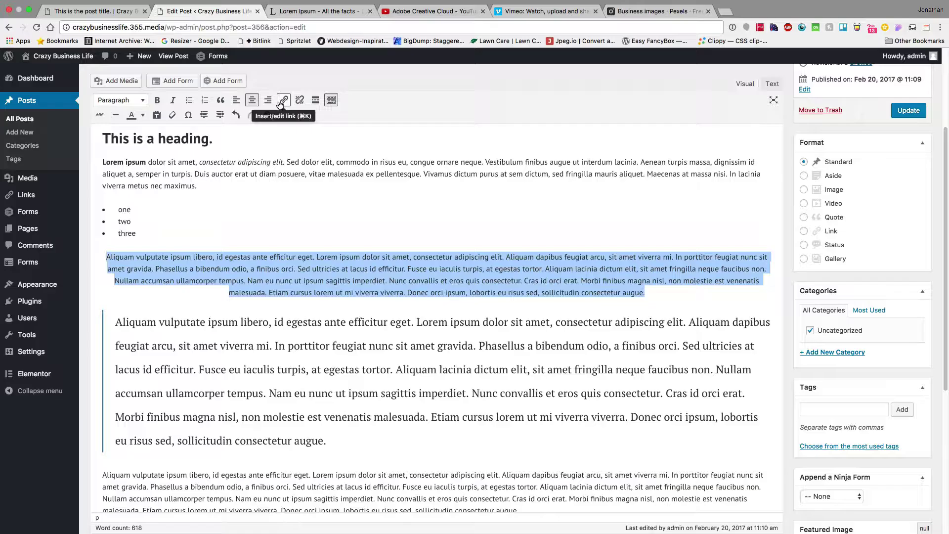
click(267, 100)
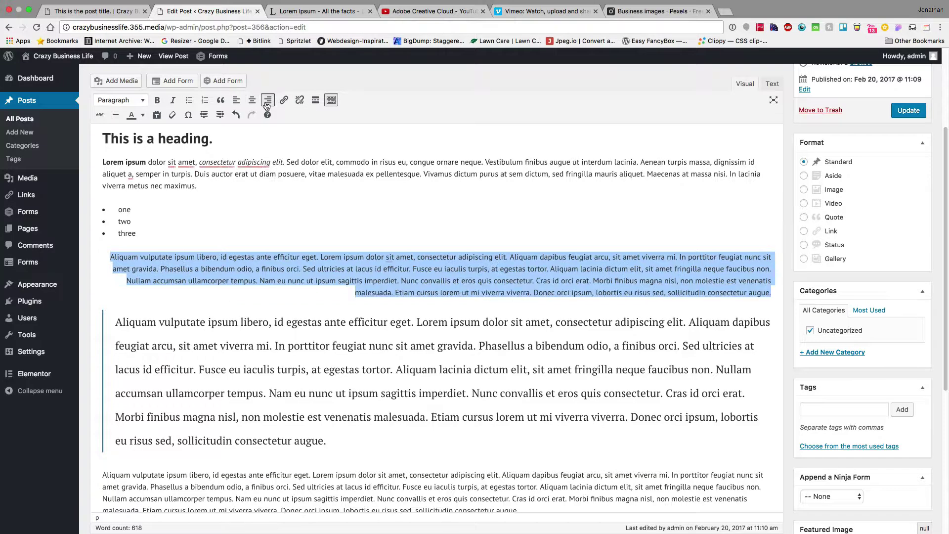
click(237, 101)
click(213, 293)
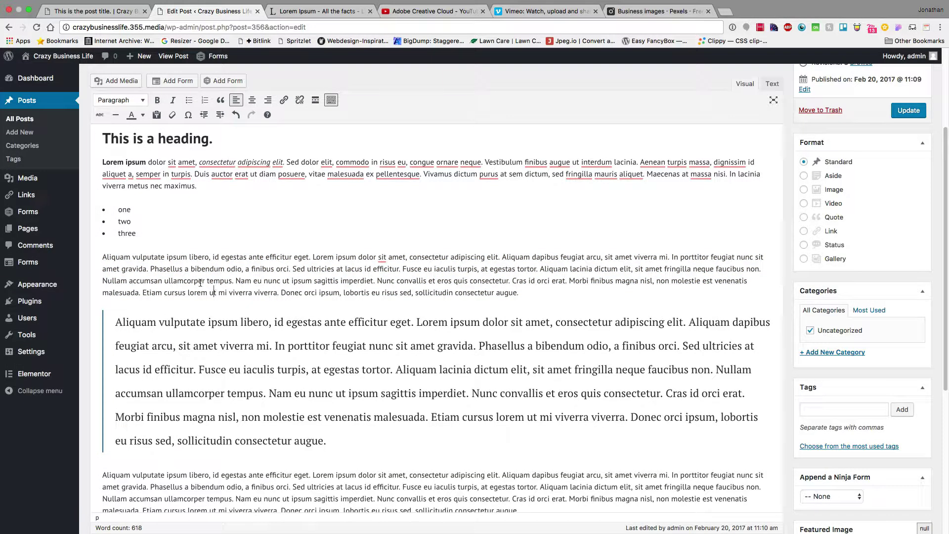
drag(151, 268, 239, 266)
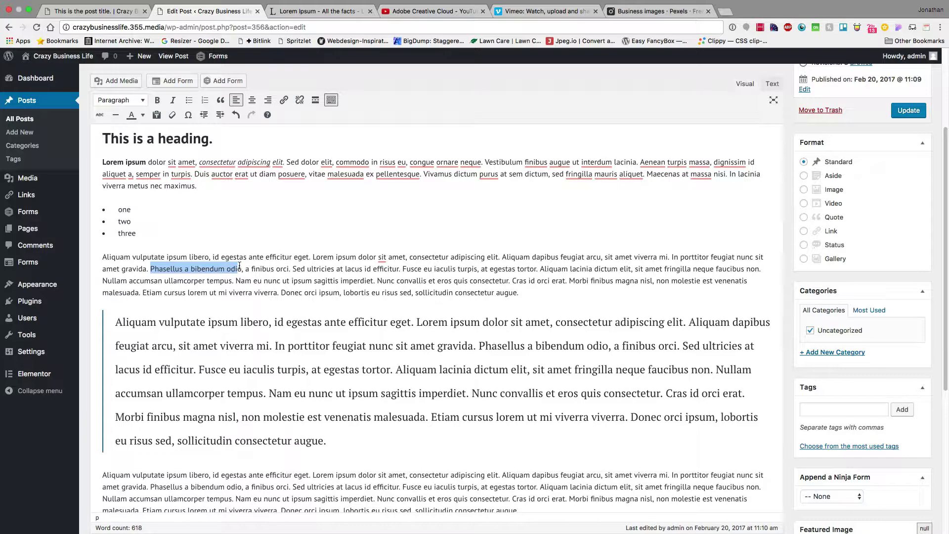
click(283, 100)
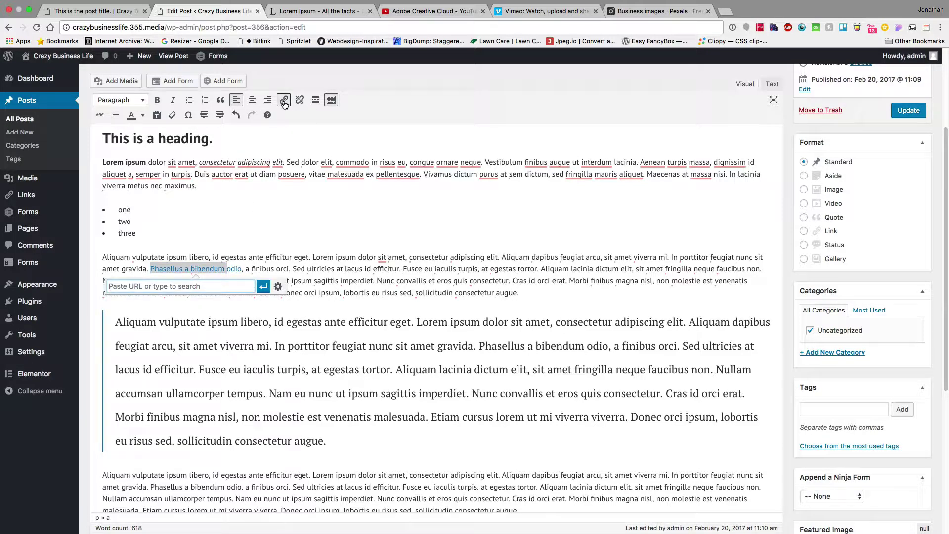
text(ht)
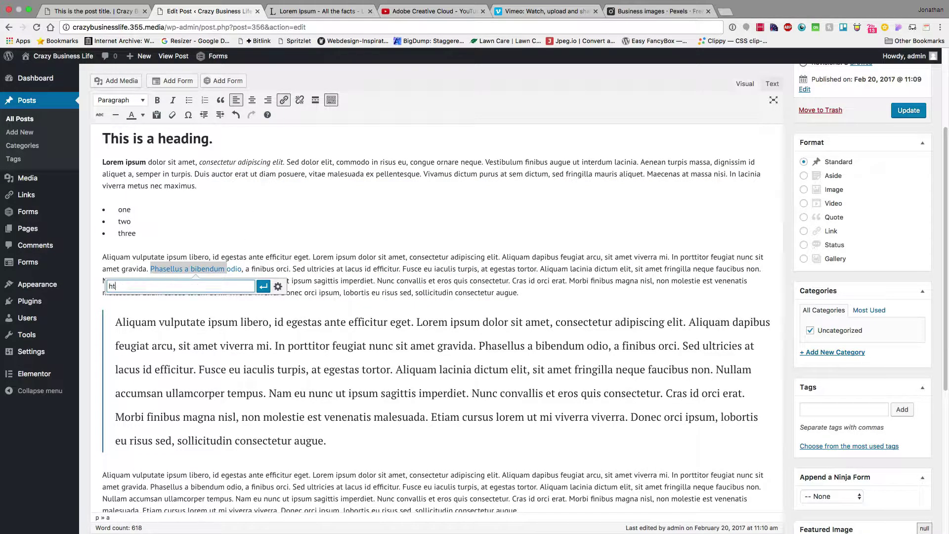
text(tp://google.com)
click(264, 286)
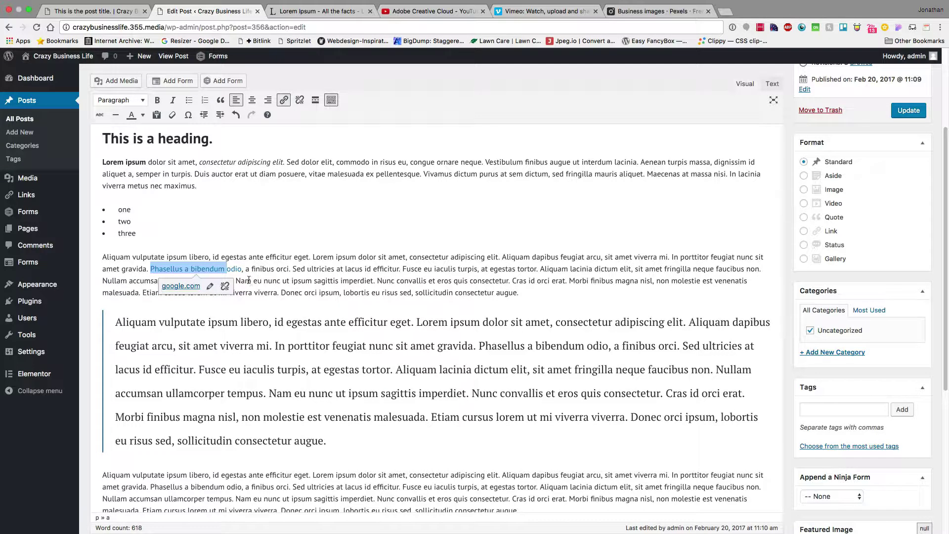
Set the google.com link to open in a new tab.
click(214, 271)
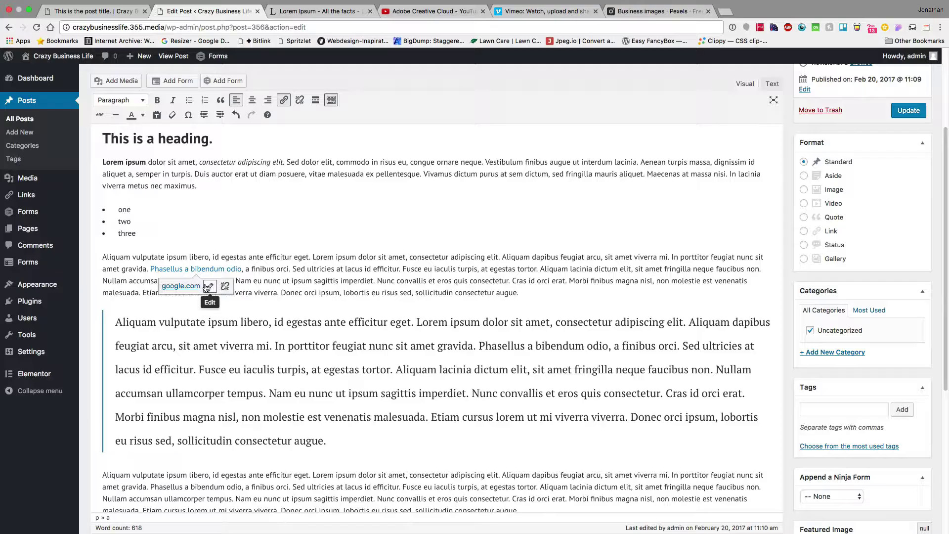
click(207, 287)
click(278, 287)
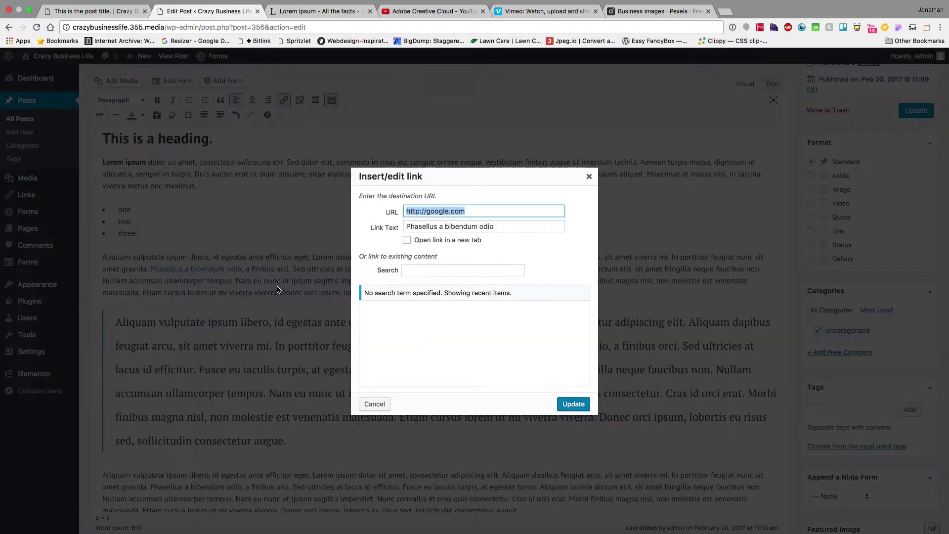
click(407, 241)
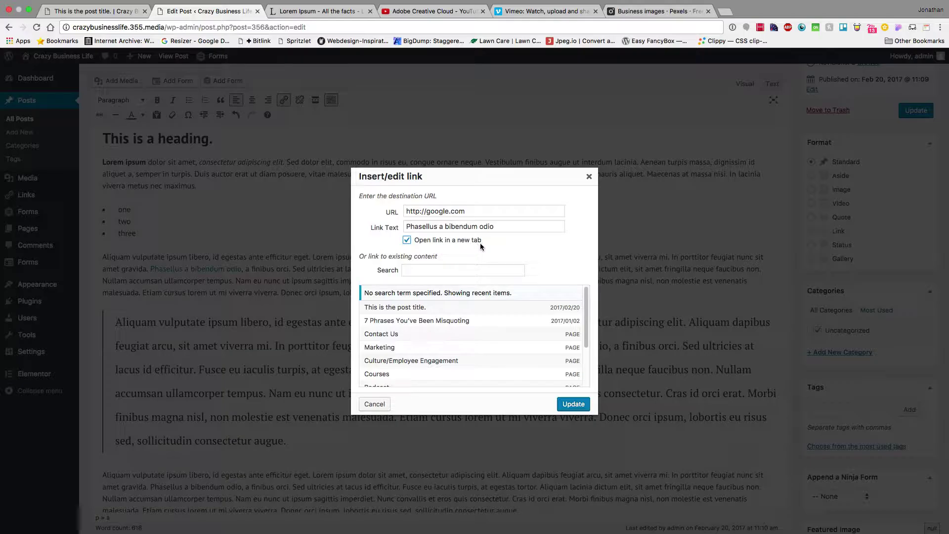
click(573, 404)
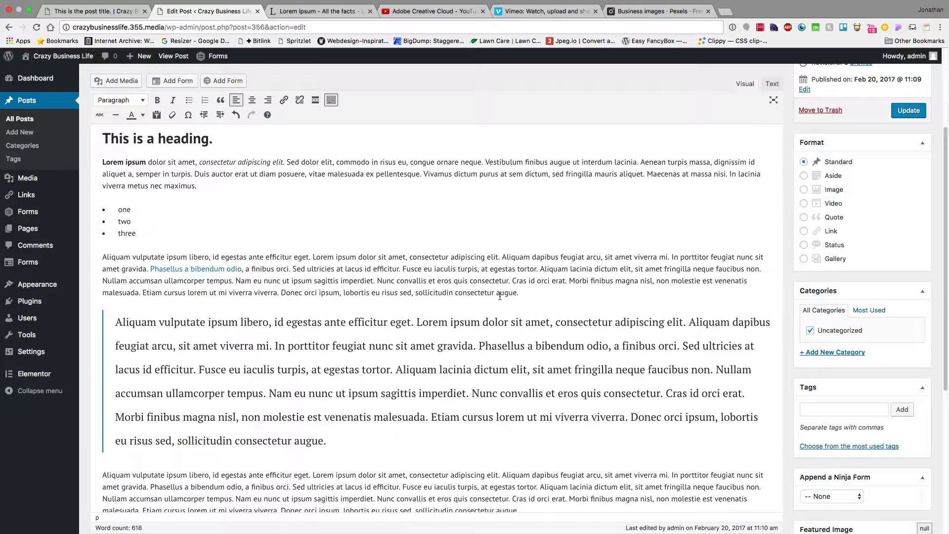
Link the word 'consectetur' to the existing Marketing page, opening in a new tab.
double_click(483, 292)
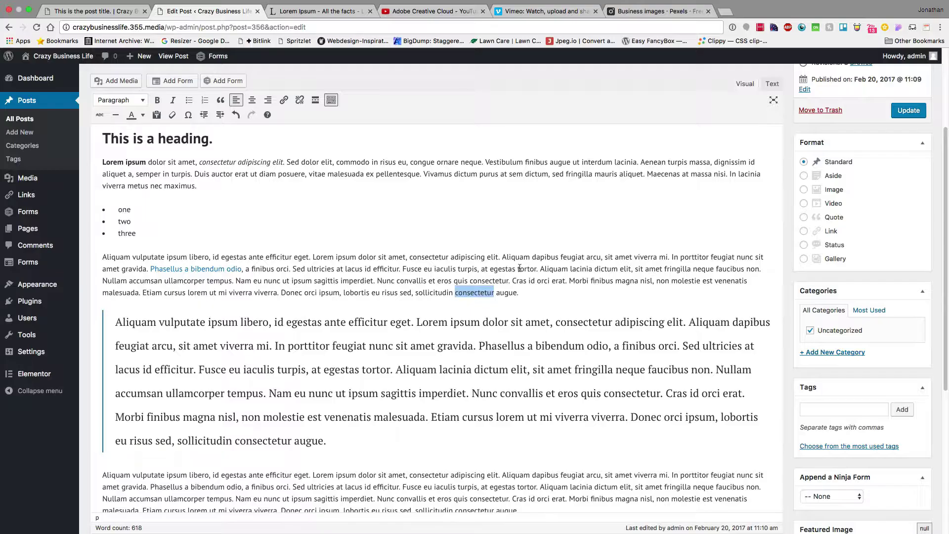
key(super+k)
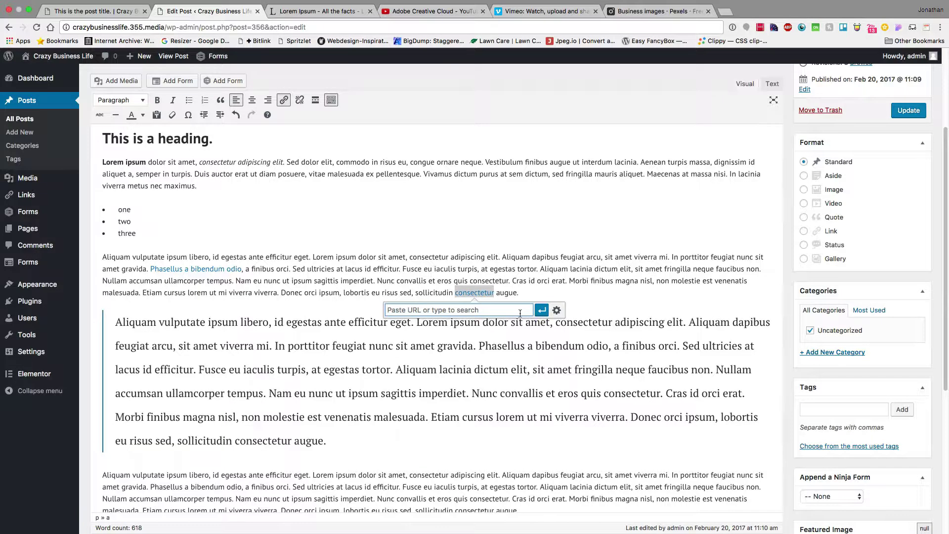
click(557, 310)
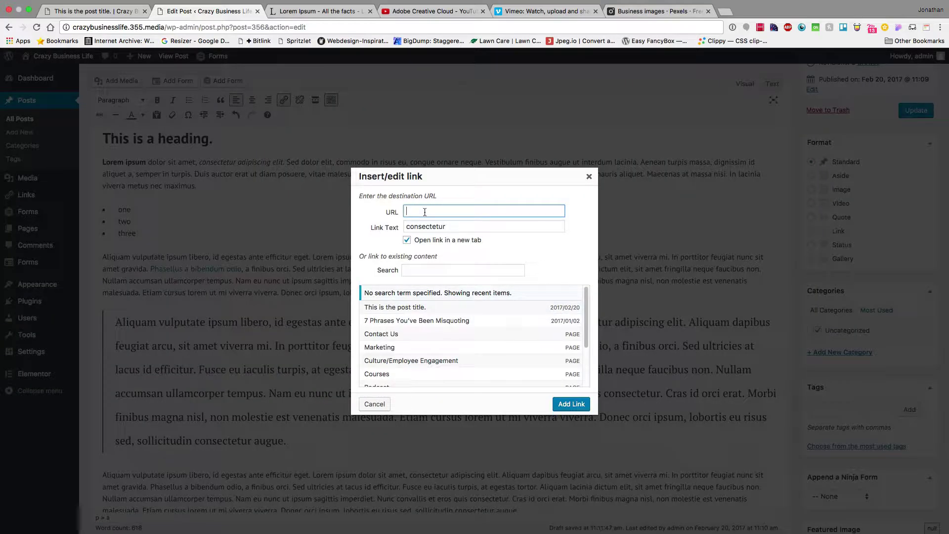
text(http)
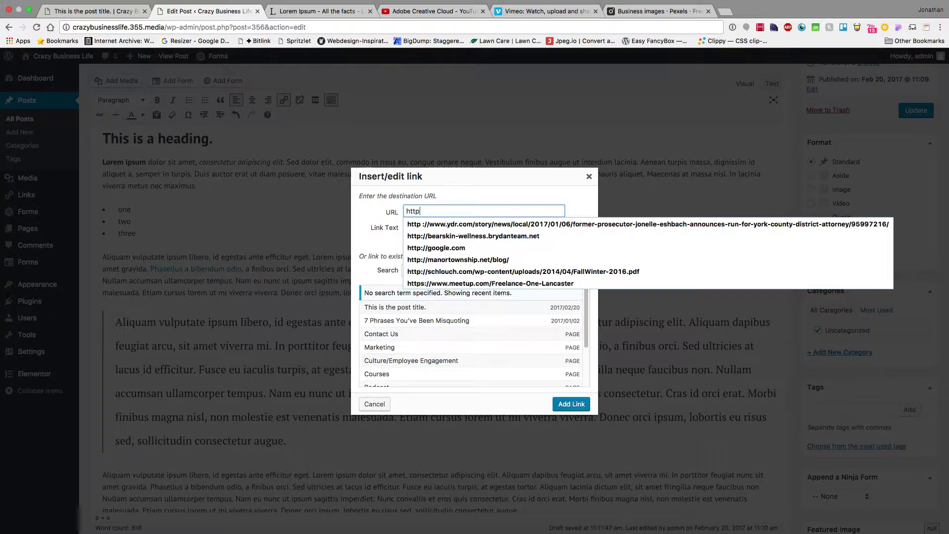
text(://google.com)
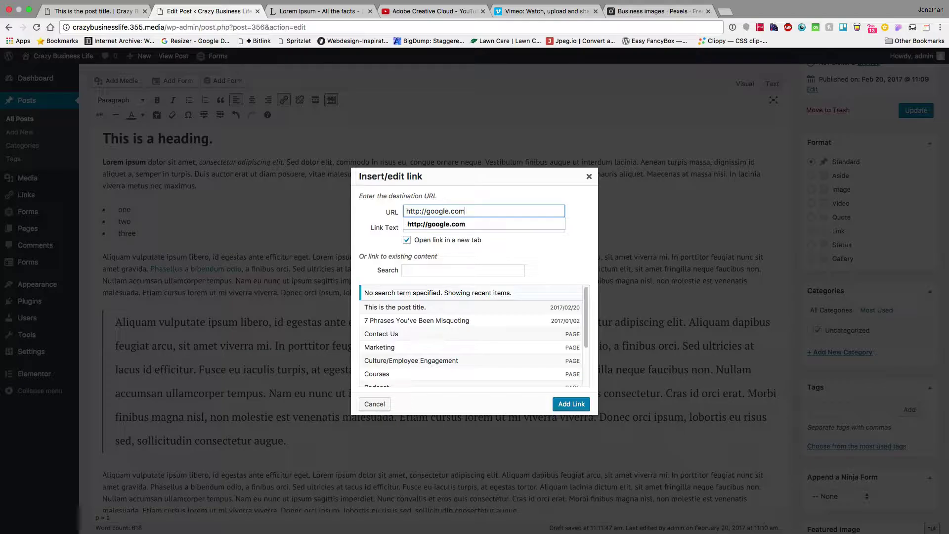
key(ctrl+a)
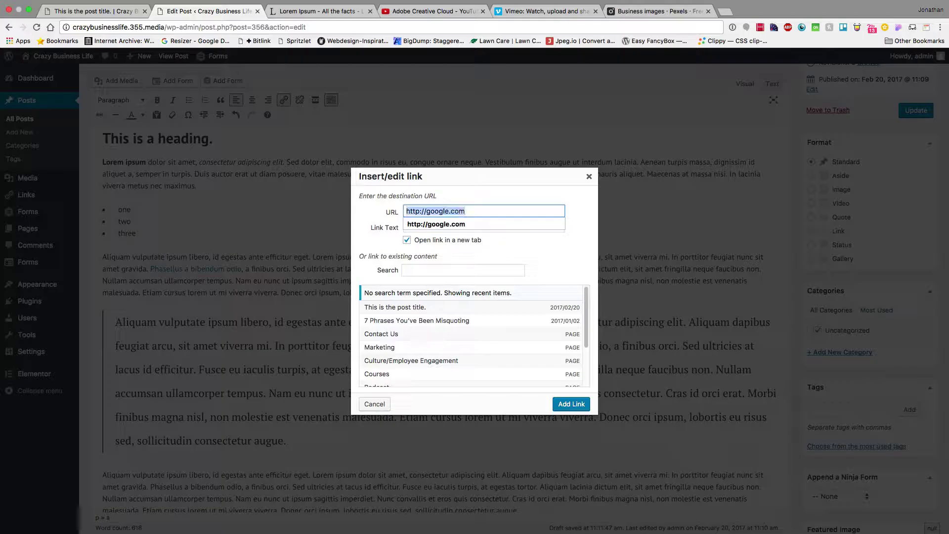
key(BackSpace)
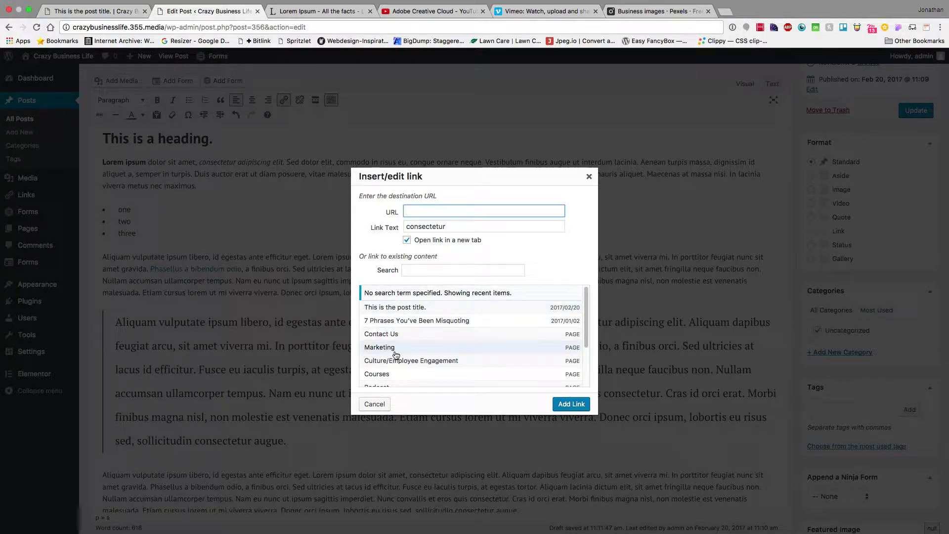
click(379, 348)
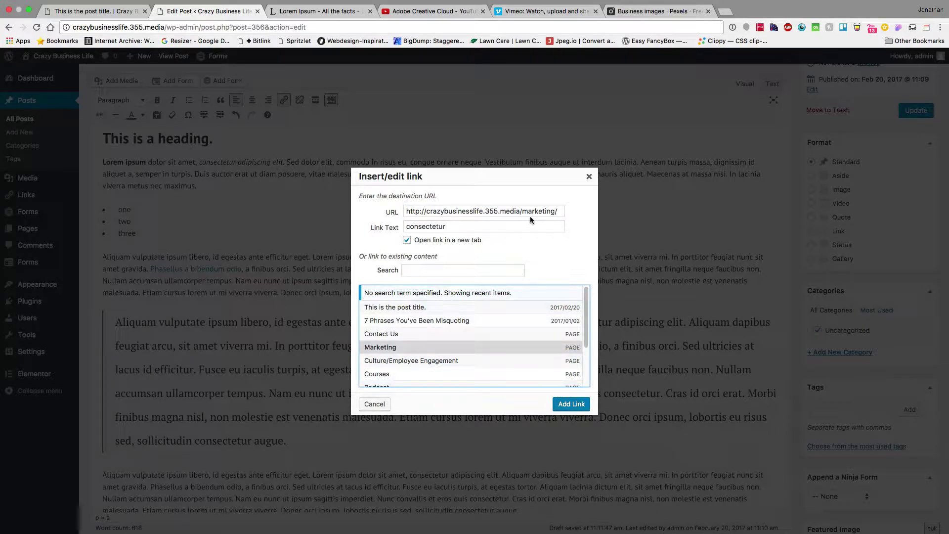
click(578, 408)
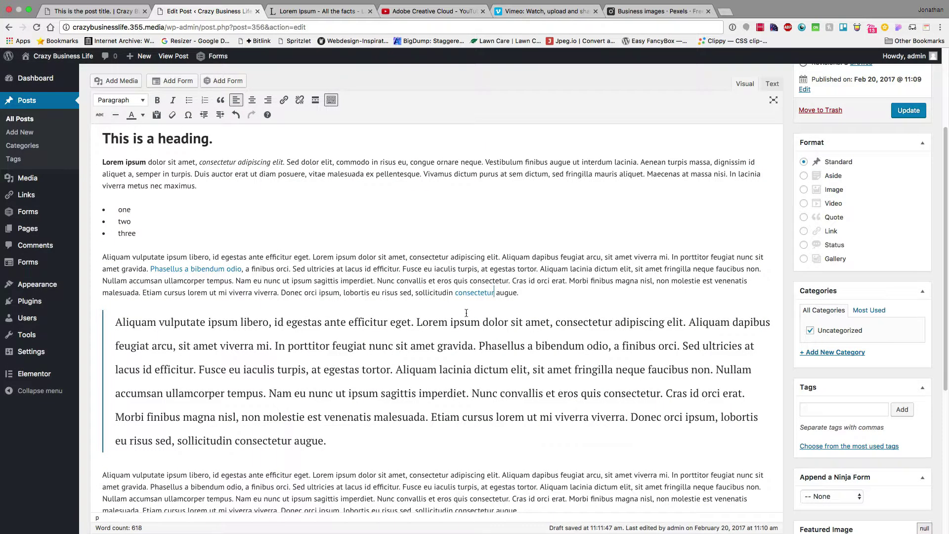
scroll(467, 312, down, 5)
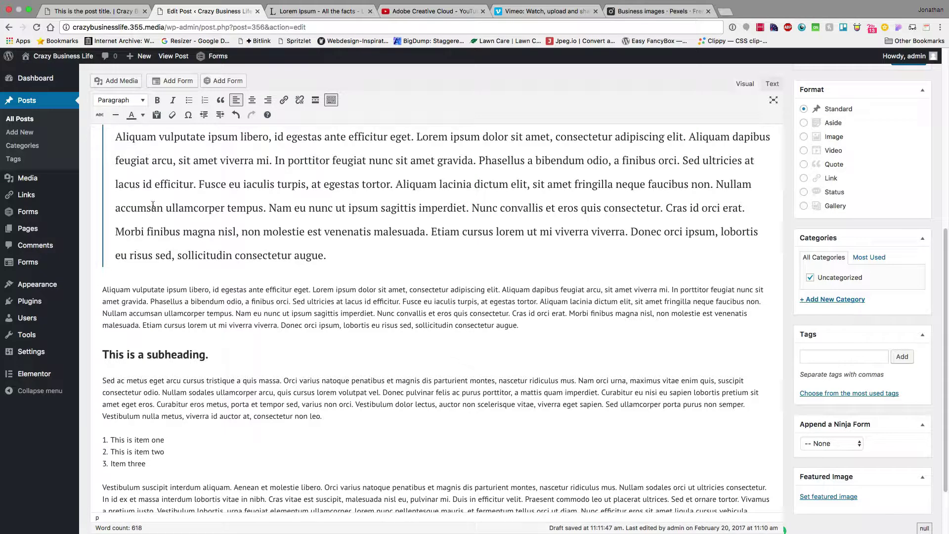
key(Return)
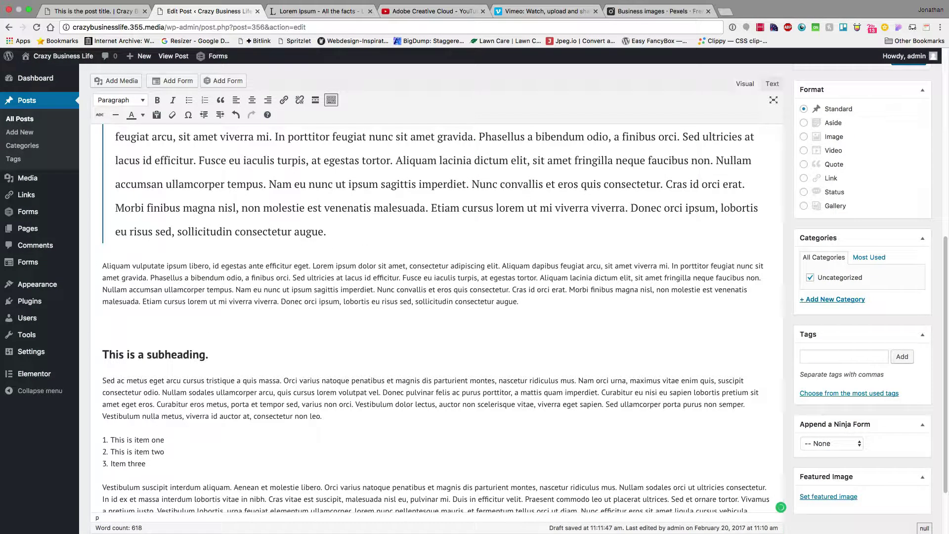
key(Delete)
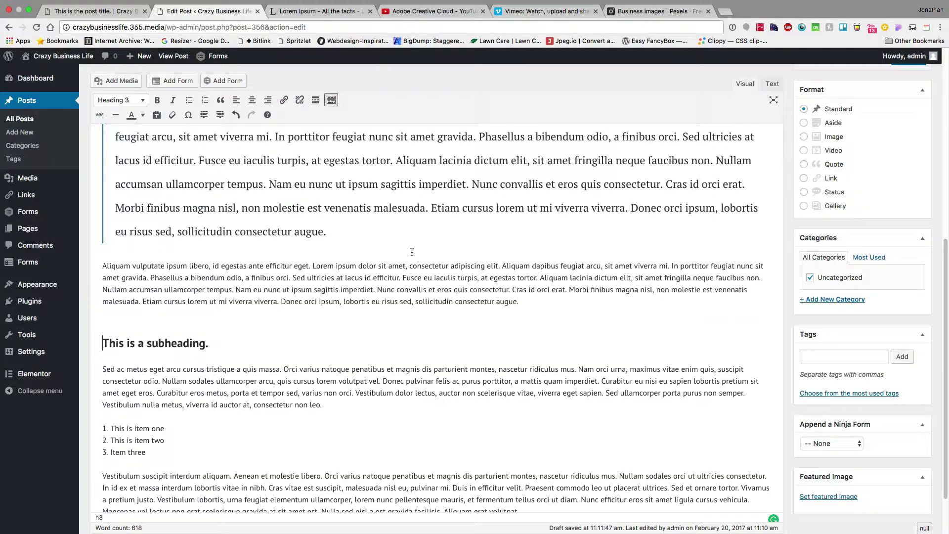
scroll(427, 301, up, 3)
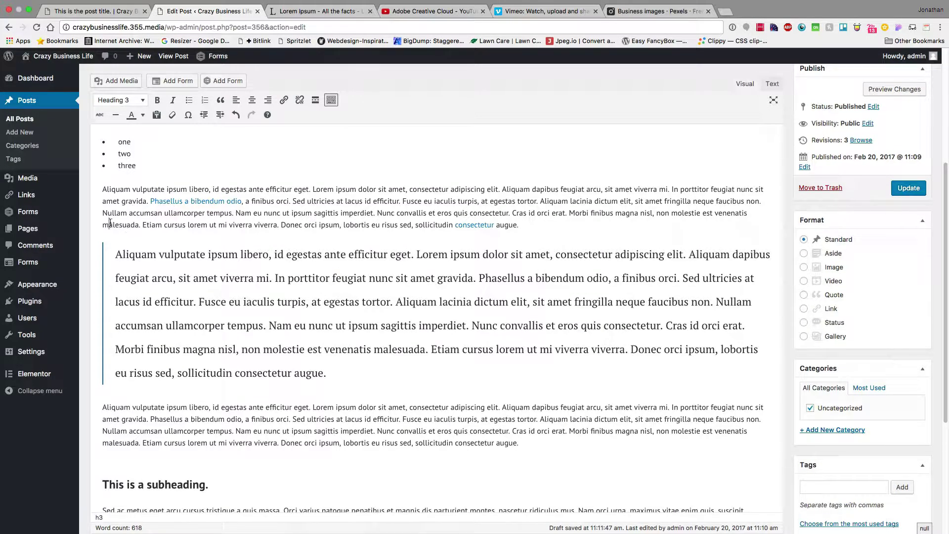
Clear formatting from the text running from the paragraph through the quote.
drag(108, 225, 355, 419)
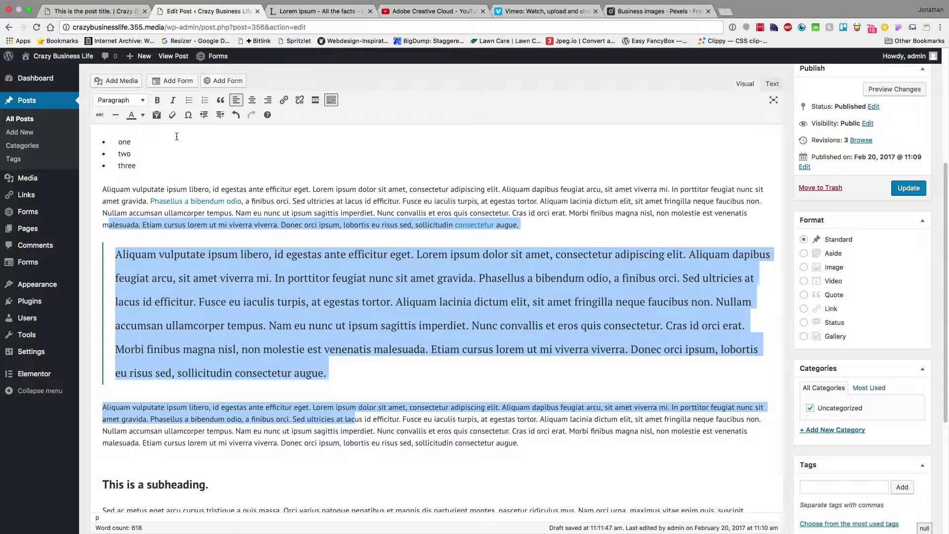
click(169, 117)
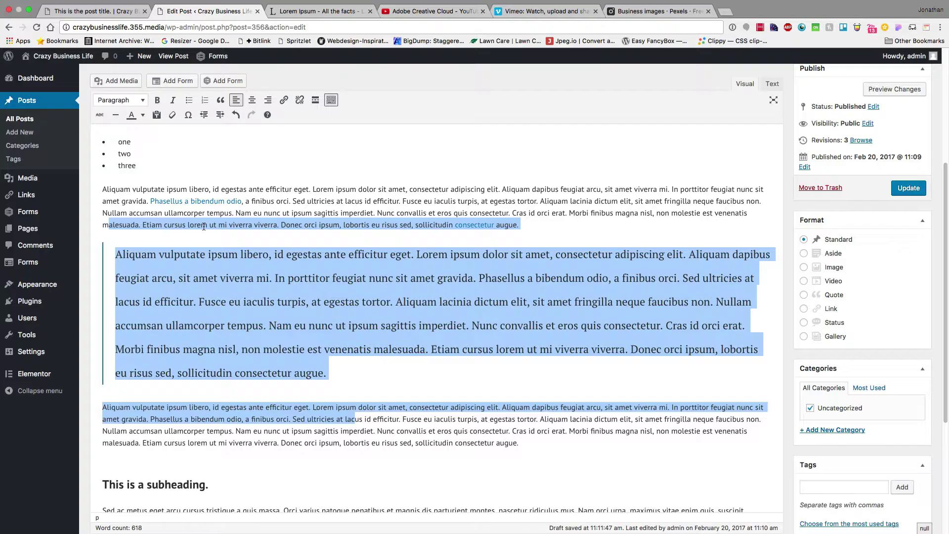
click(189, 209)
scroll(152, 181, up, 5)
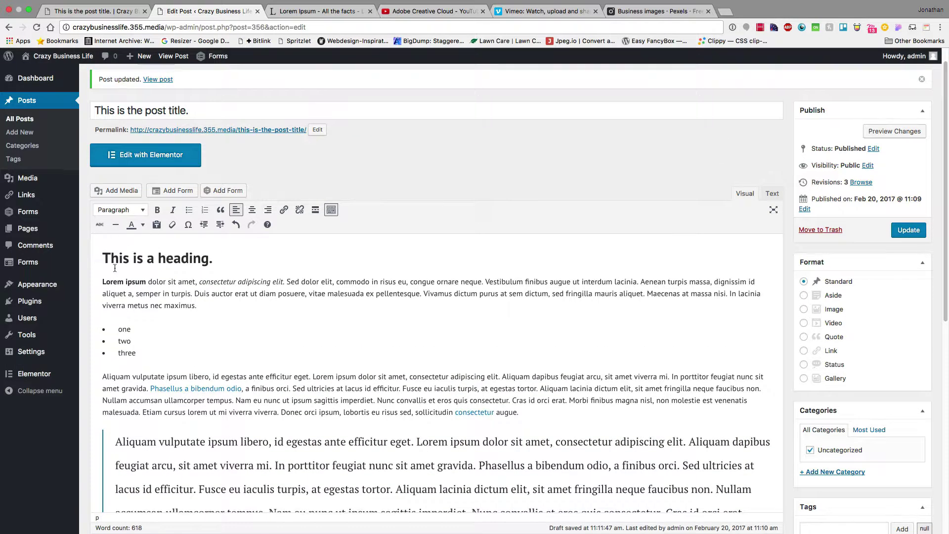
Remove bold and italic from the first Lorem ipsum paragraph and bring up the special character picker.
triple_click(110, 280)
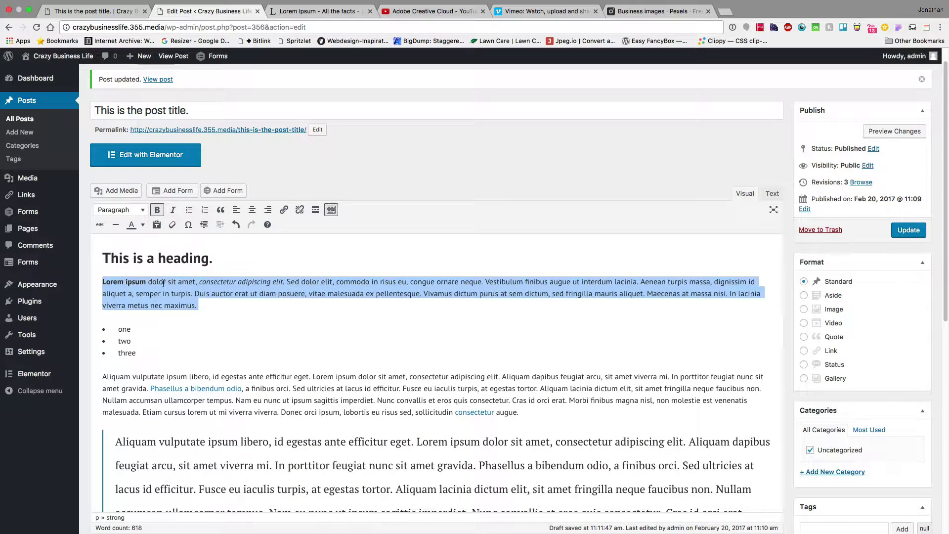
click(172, 225)
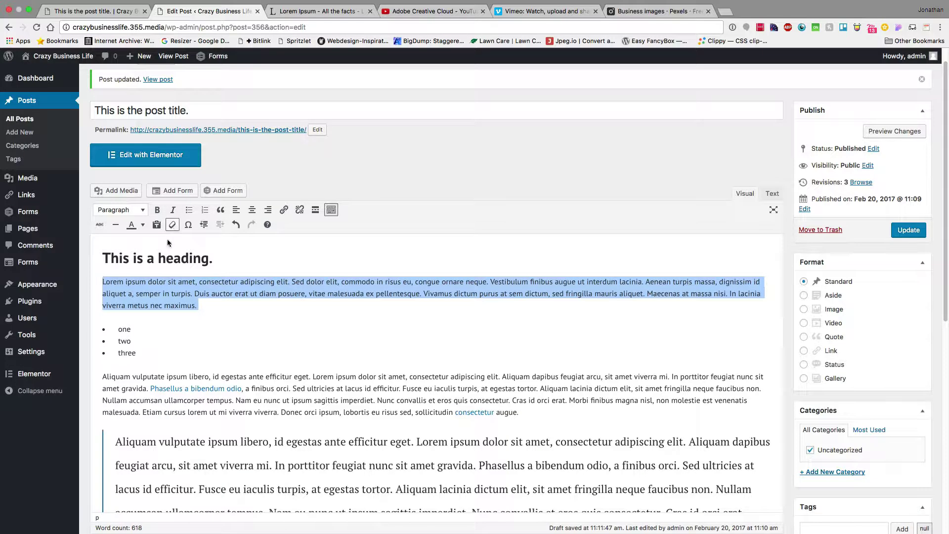
click(188, 225)
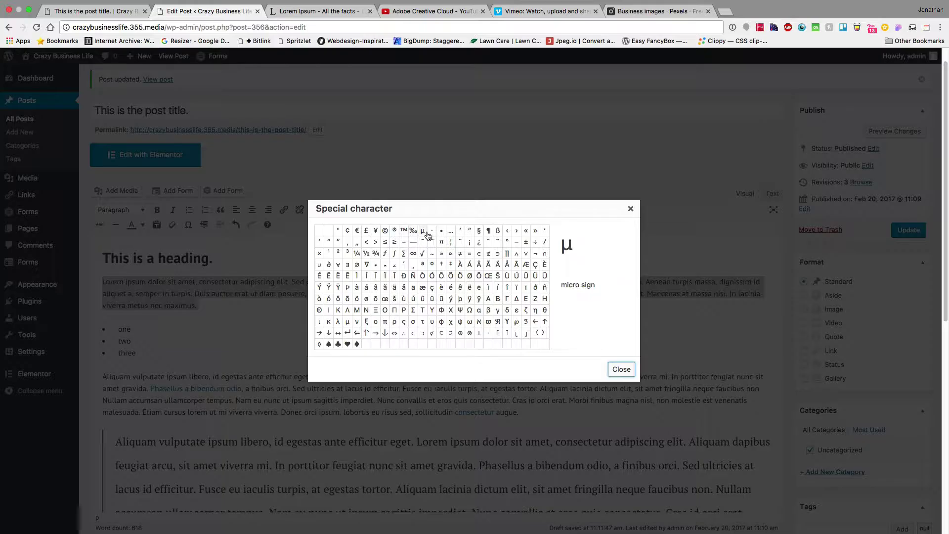
click(631, 208)
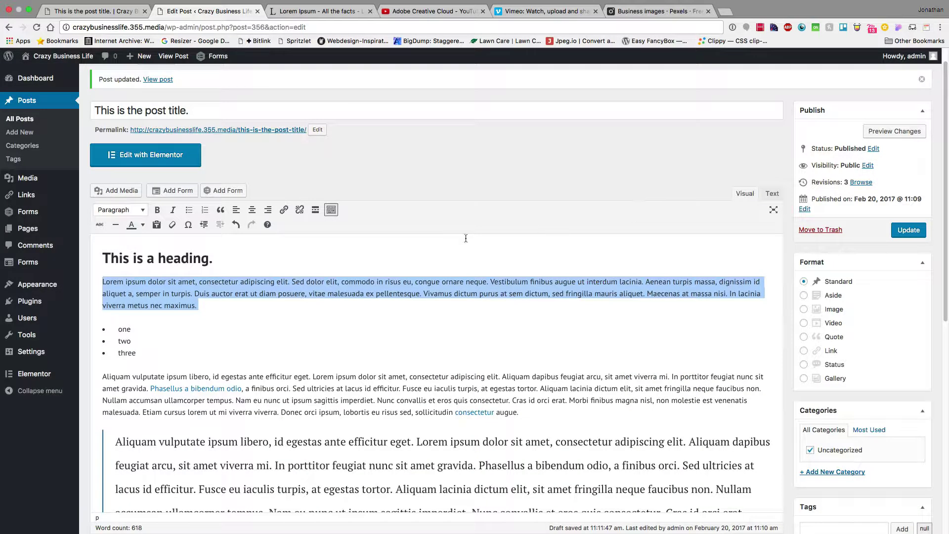
click(193, 294)
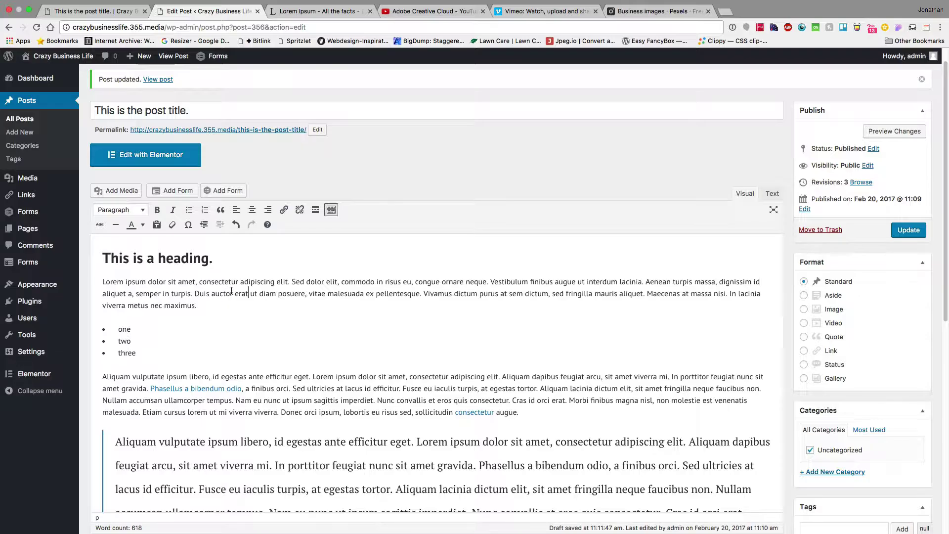
click(188, 224)
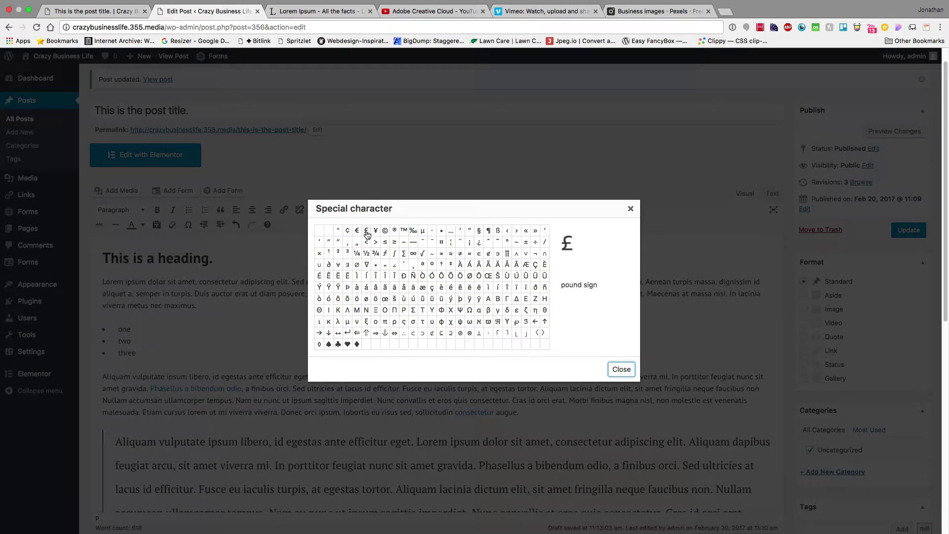
click(403, 230)
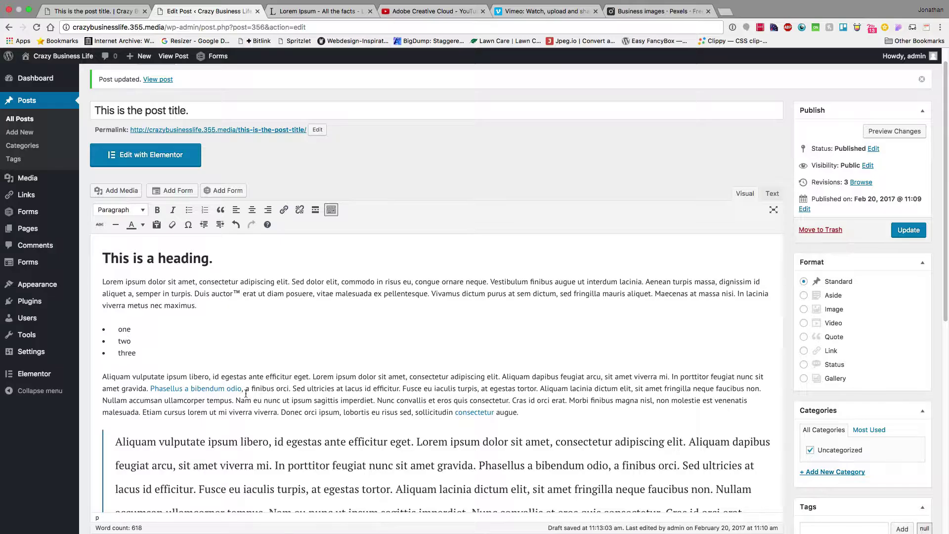
Add an indented new paragraph 'This is offset text' below the first paragraph.
triple_click(155, 282)
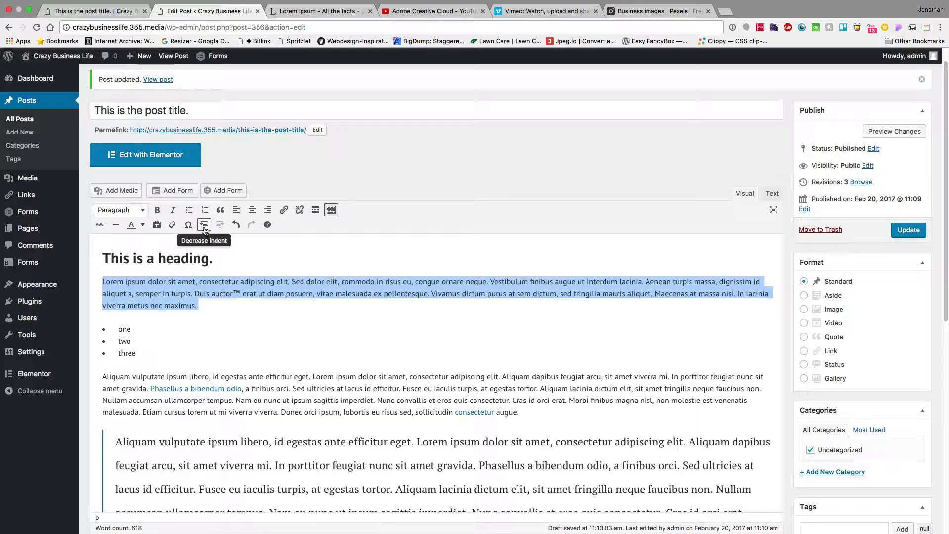
click(219, 301)
key(Return)
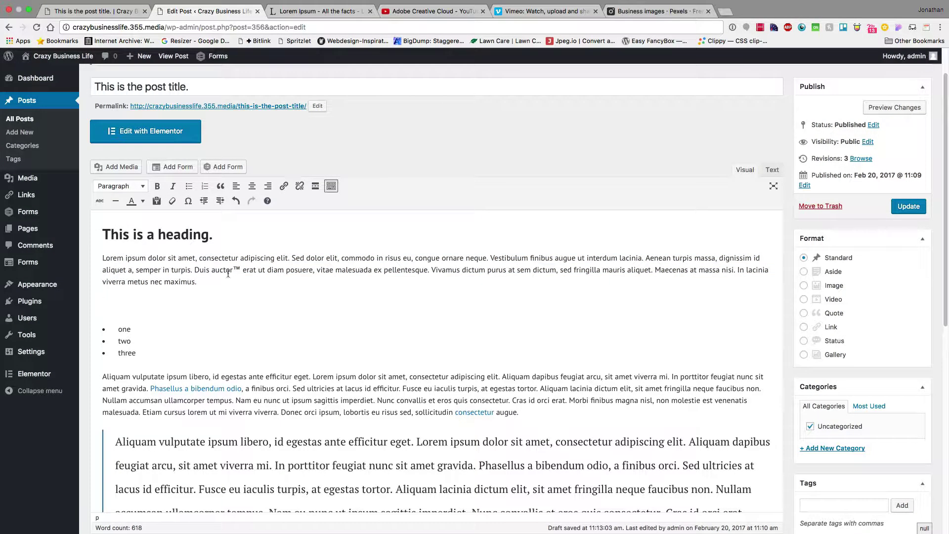
click(220, 204)
text(This is offset text.)
Decrease the indent twice so 'This is offset text.' sits flush with the margin.
drag(133, 306, 193, 305)
click(205, 200)
click(204, 201)
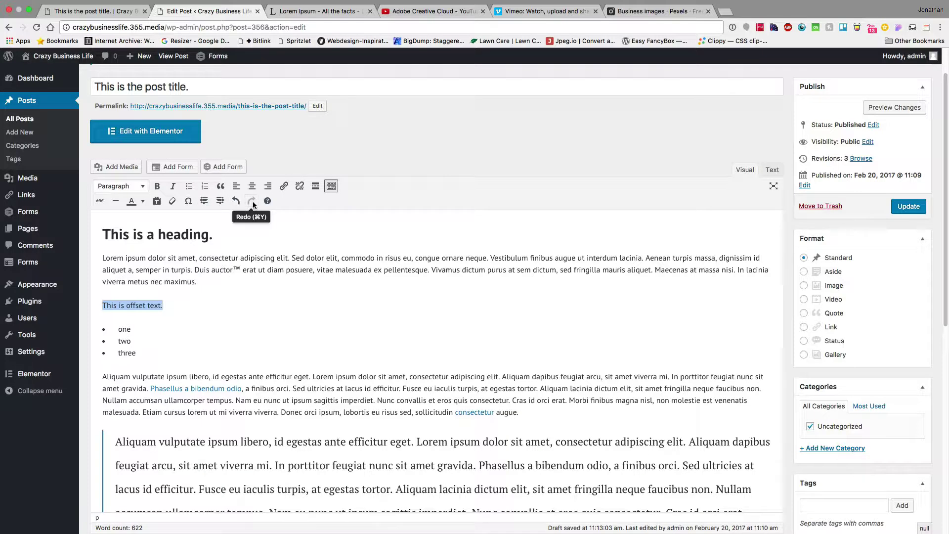
click(175, 310)
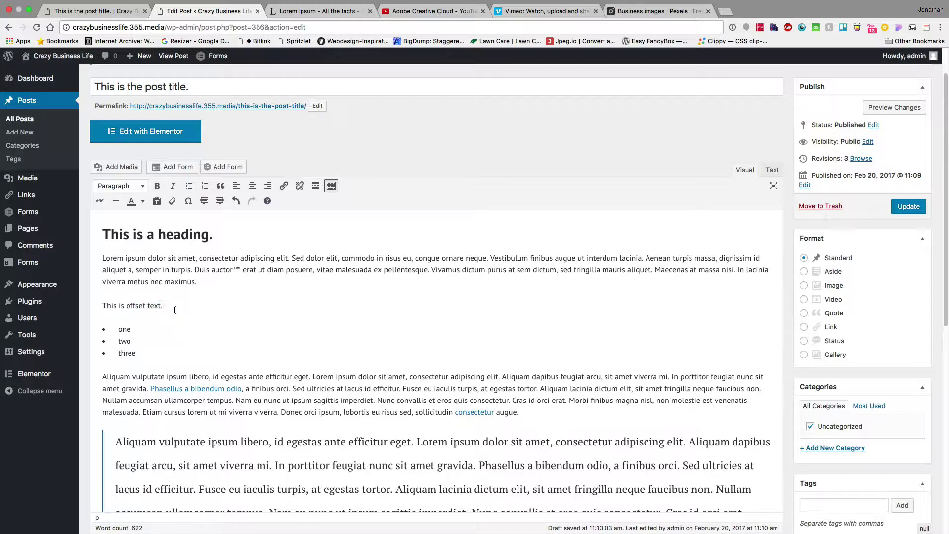
scroll(195, 385, down, 10)
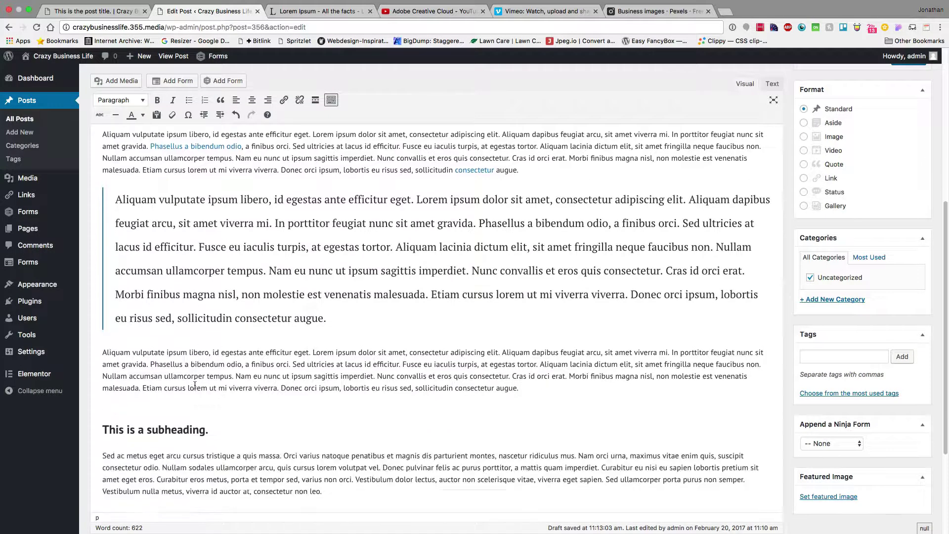
scroll(195, 385, down, 2)
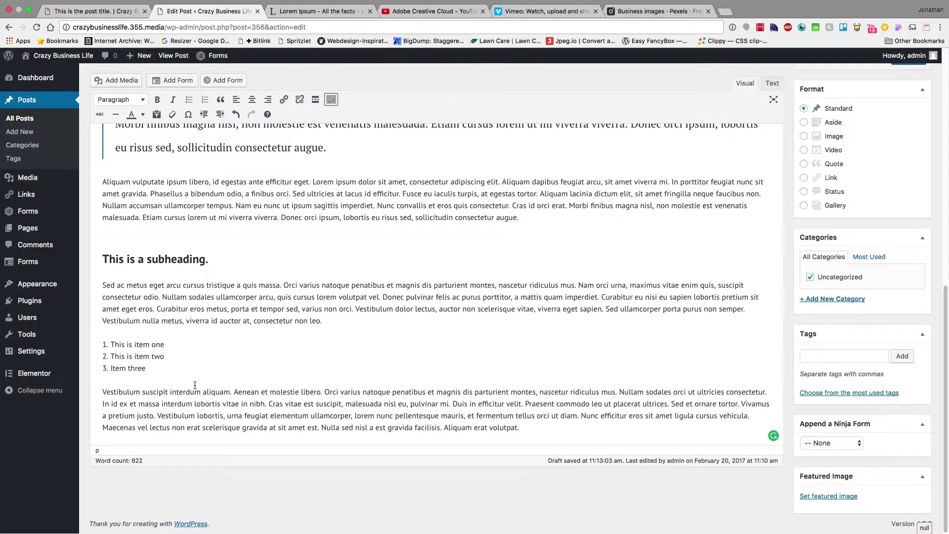
scroll(195, 385, up, 12)
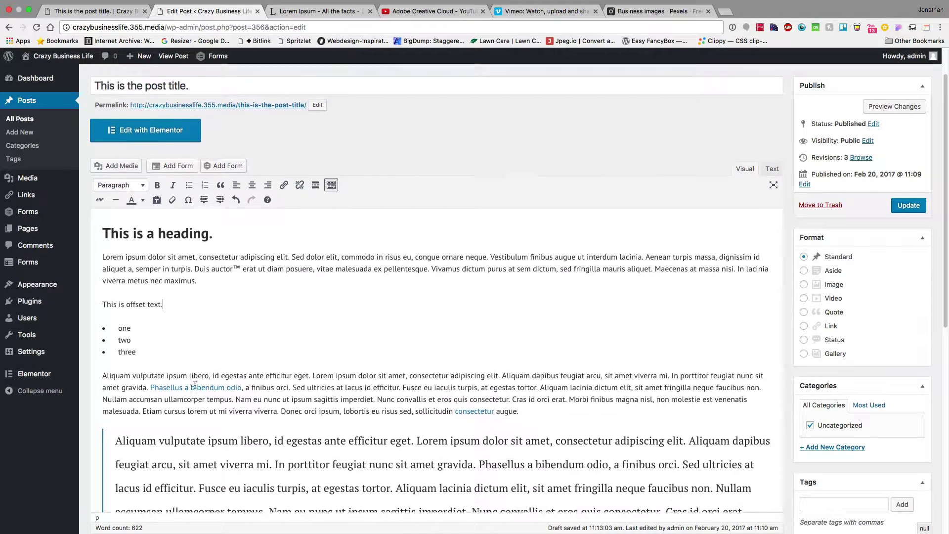
scroll(195, 385, up, 2)
click(243, 351)
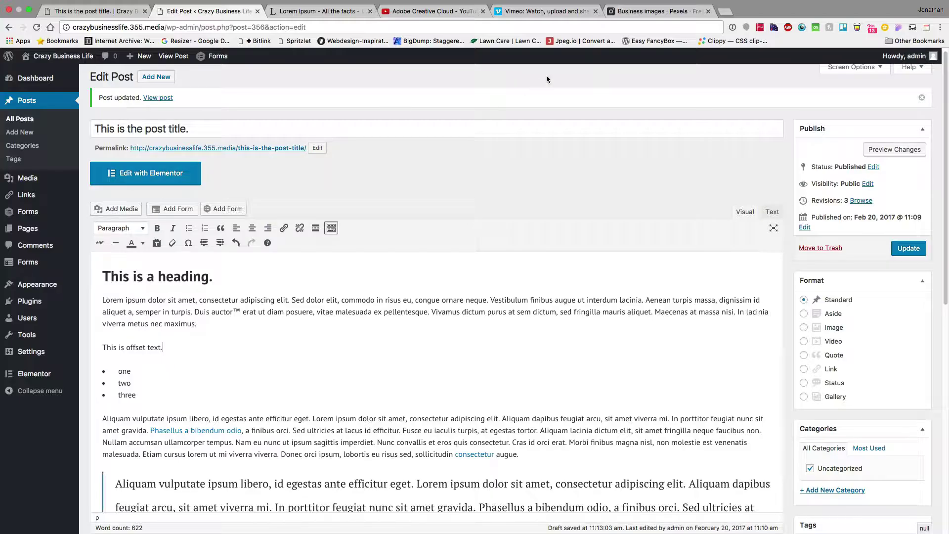
Save the laptops-and-paperwork Pexels photo to Downloads as pexels-photo-40120.jpeg.
click(633, 11)
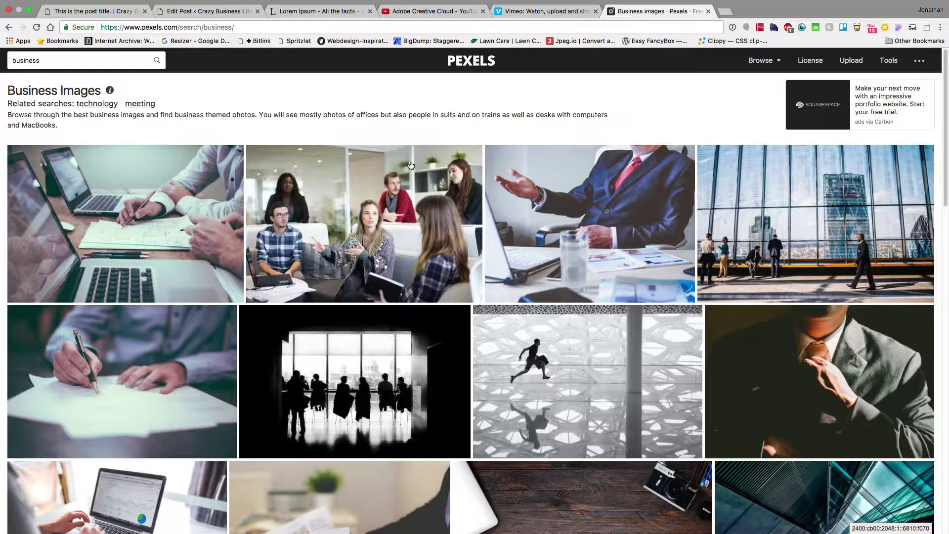
click(232, 238)
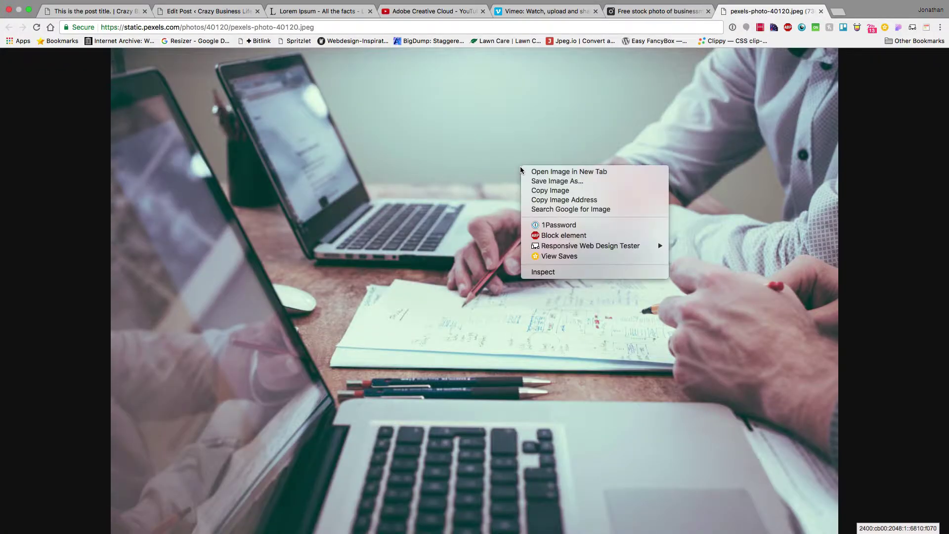
click(572, 180)
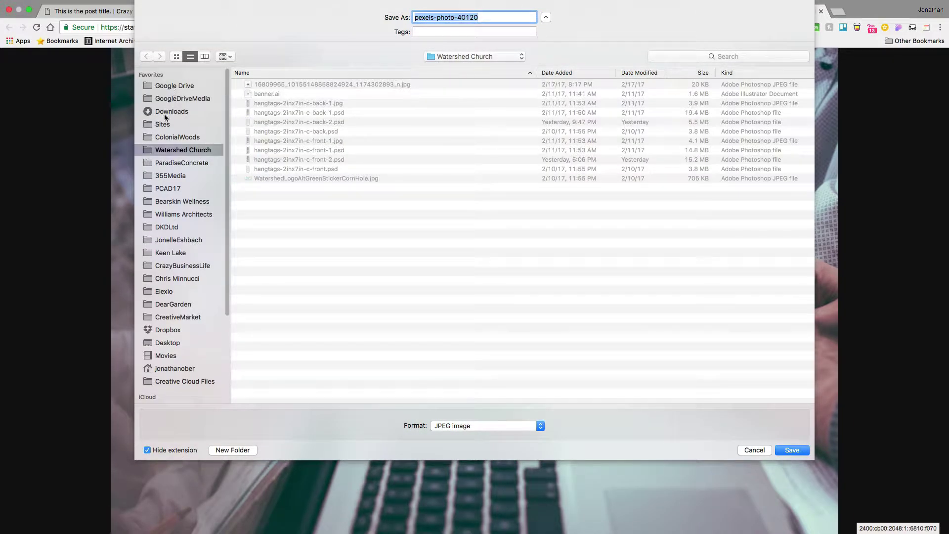
click(164, 115)
key(Return)
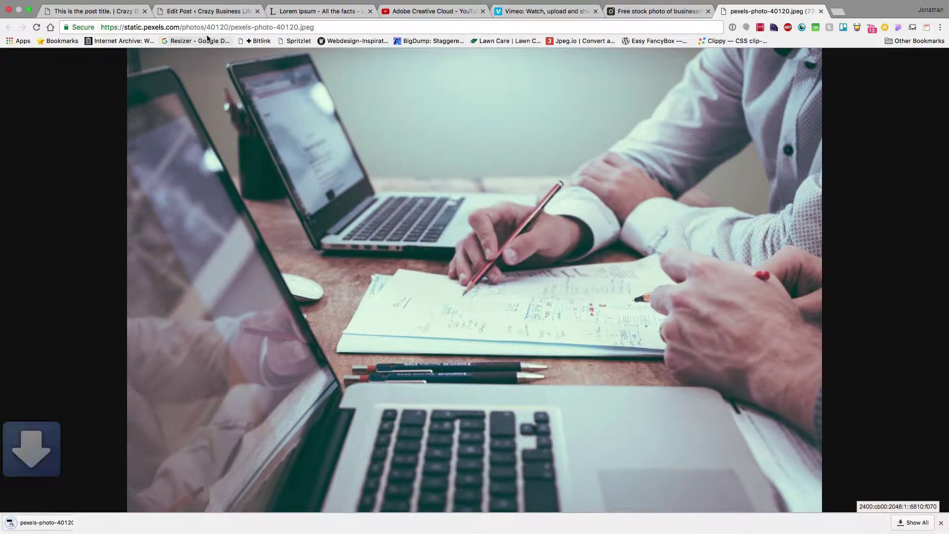
click(212, 10)
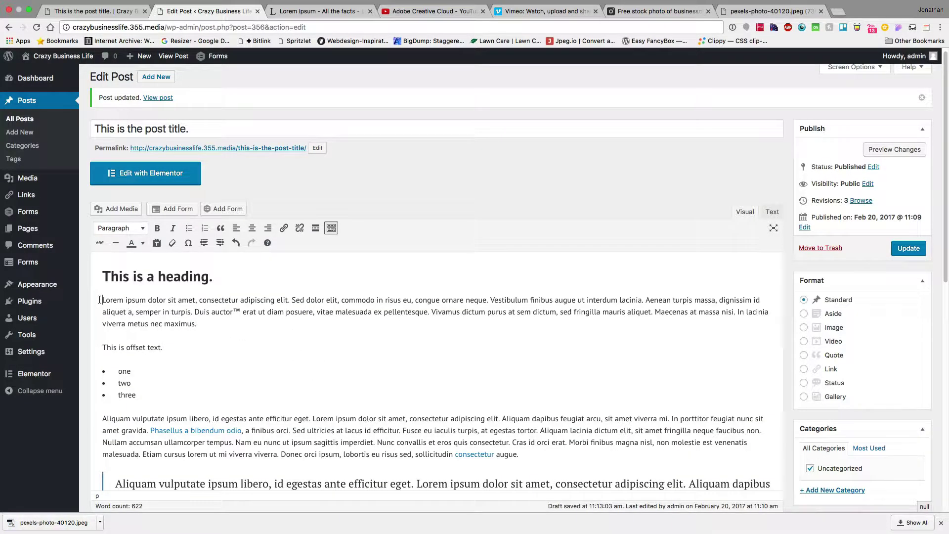
Upload the downloaded laptop photo into the media library from the Downloads stack.
click(121, 210)
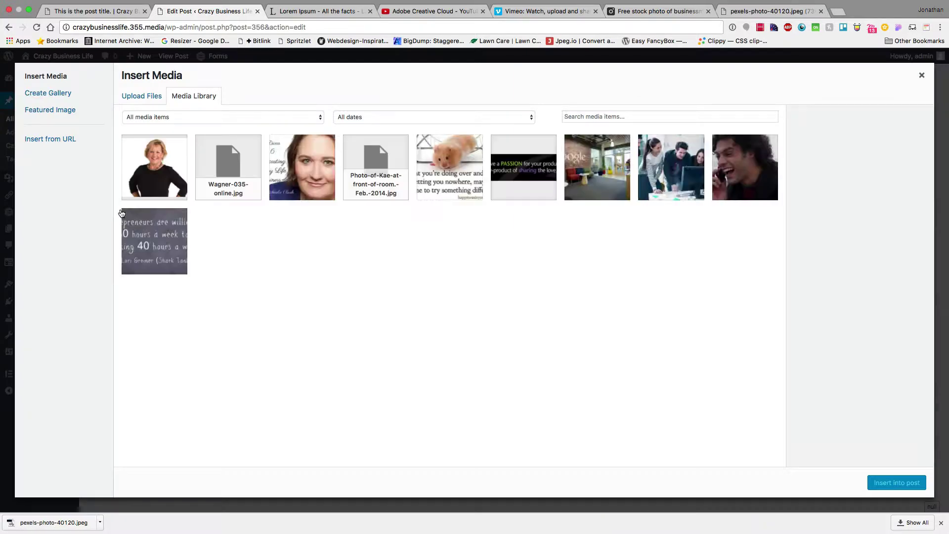
mouse_move(527, 528)
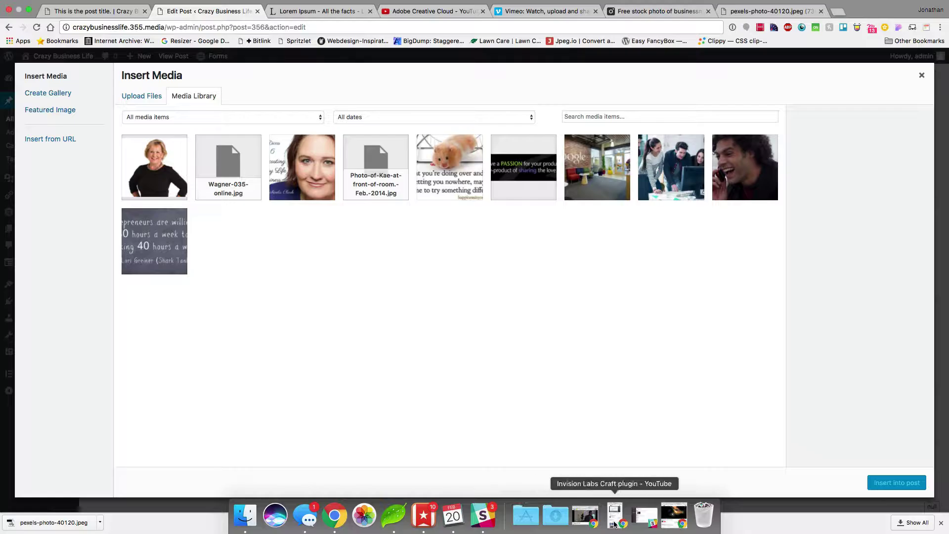
click(558, 523)
drag(299, 129, 299, 258)
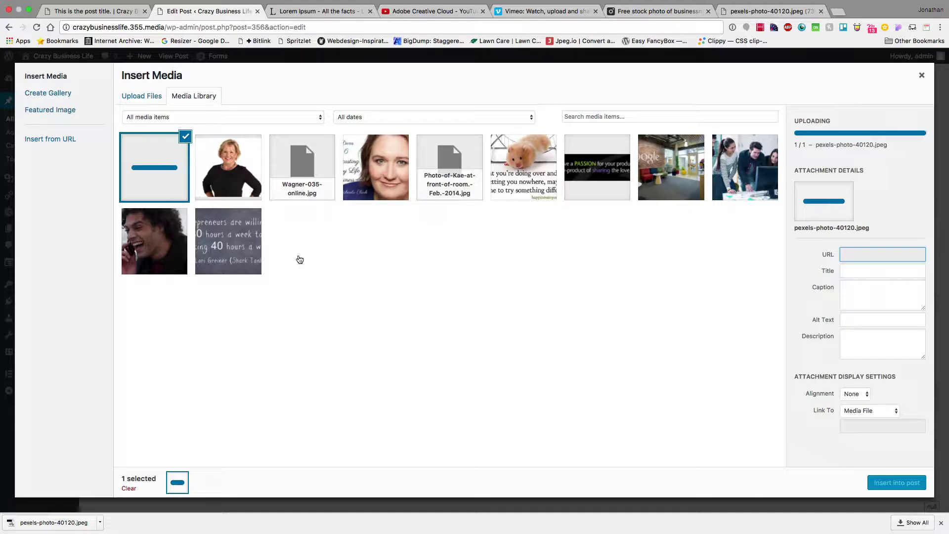
click(143, 98)
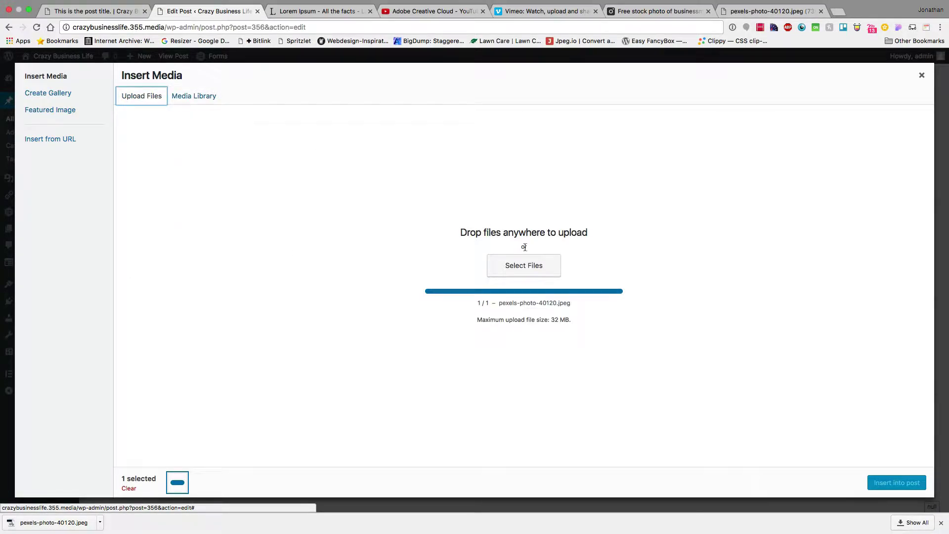
click(532, 266)
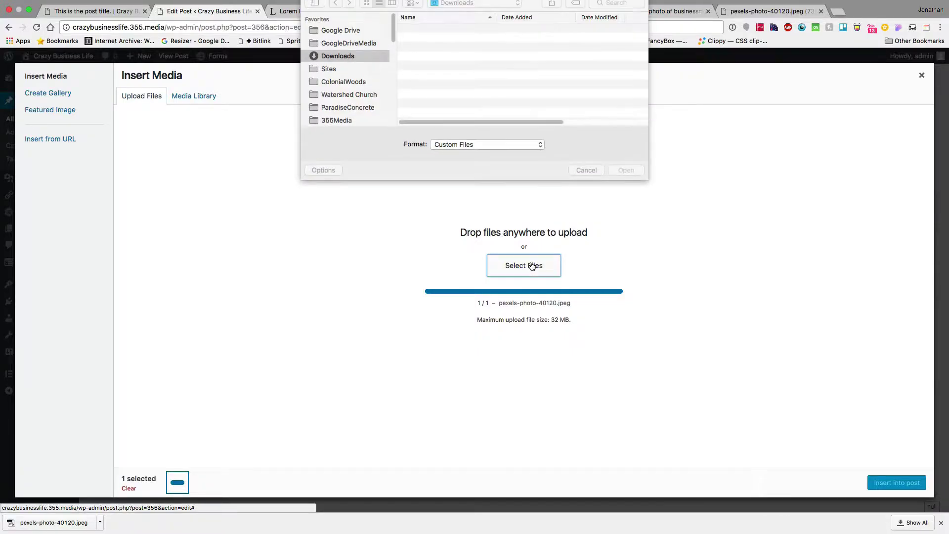
click(596, 177)
click(205, 95)
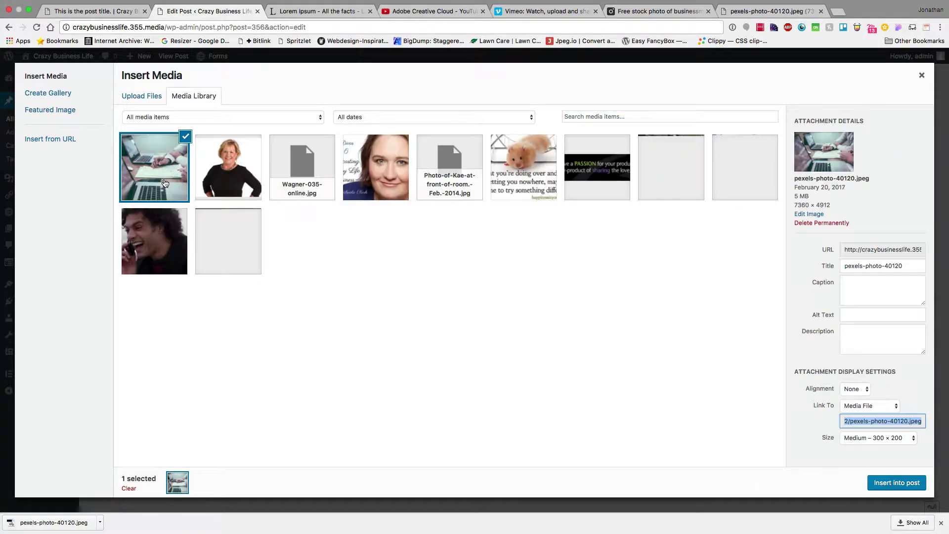
Insert the photo aligned Left, linked to None, at Medium 300 × 200 size.
click(859, 390)
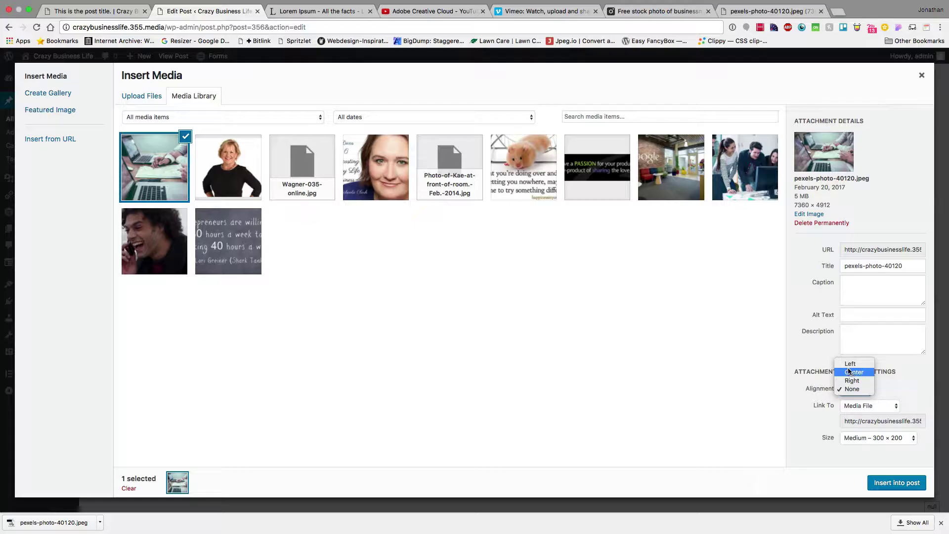
click(851, 364)
click(879, 405)
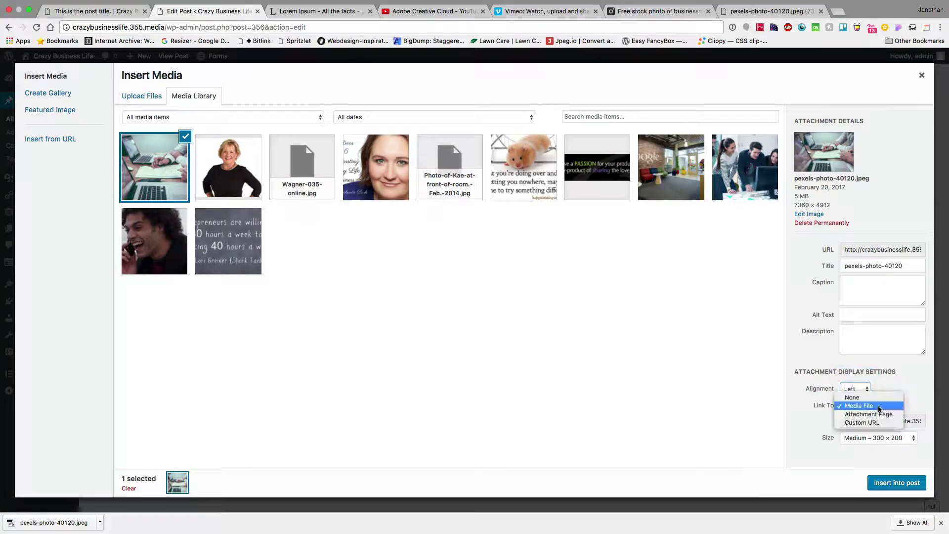
click(843, 397)
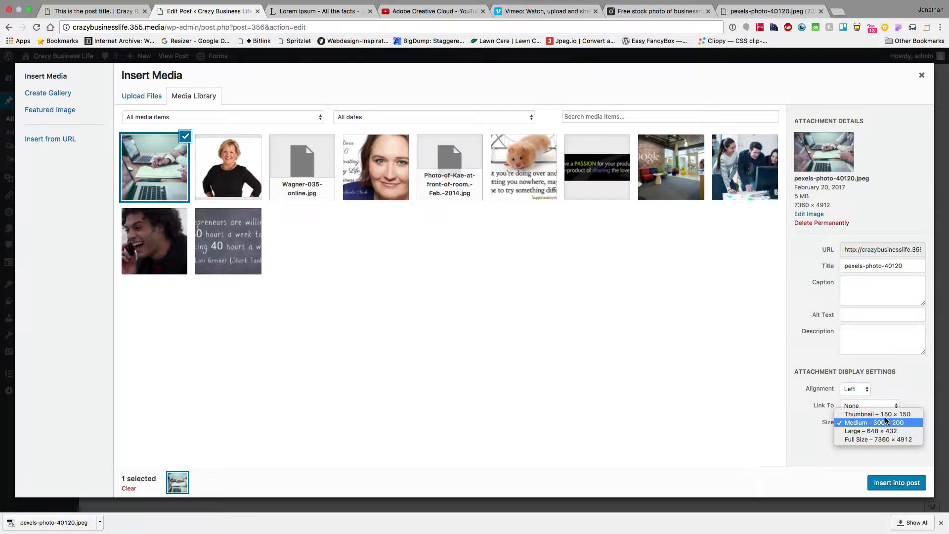
click(877, 424)
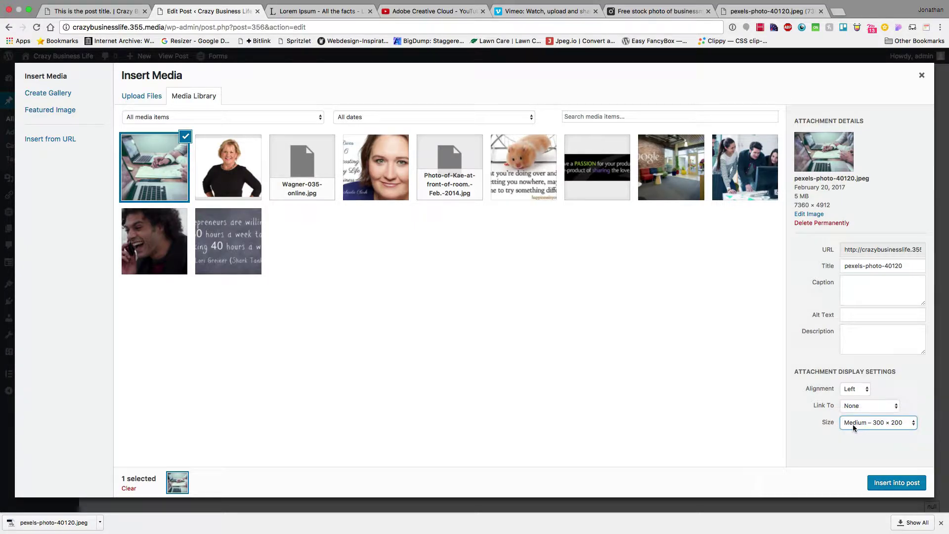
click(889, 485)
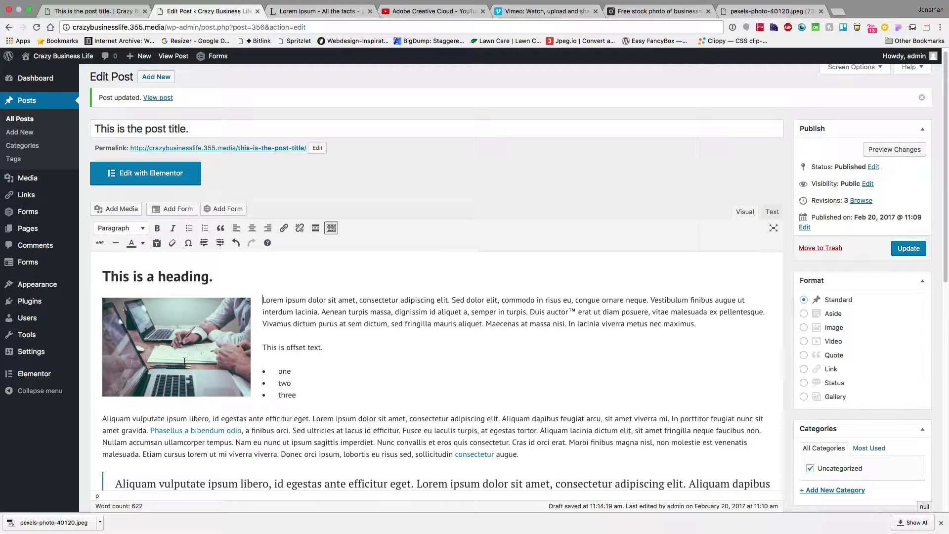
click(165, 317)
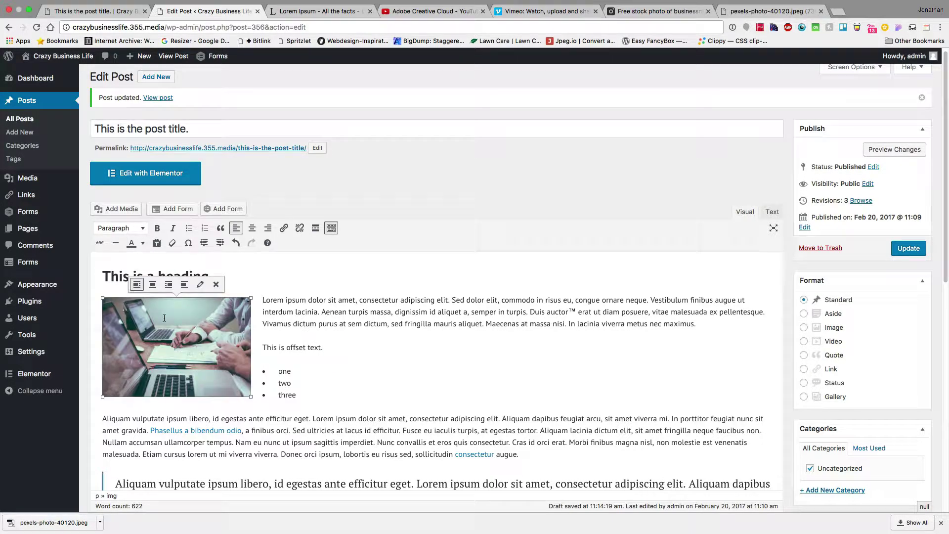
click(169, 284)
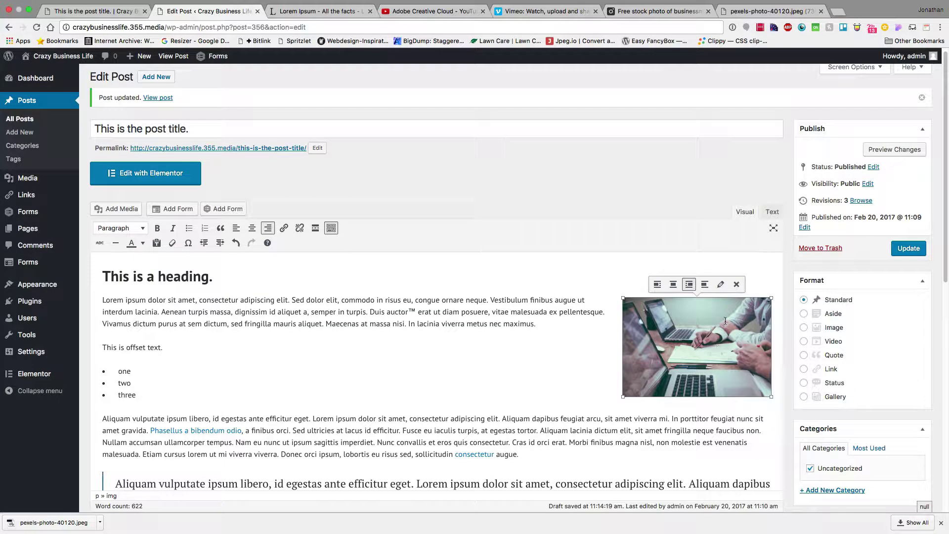
click(705, 284)
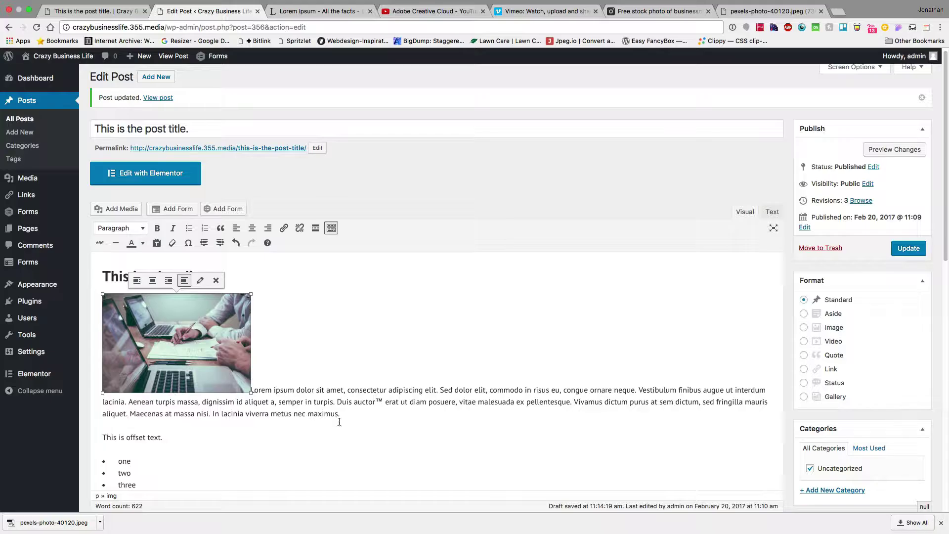
click(153, 281)
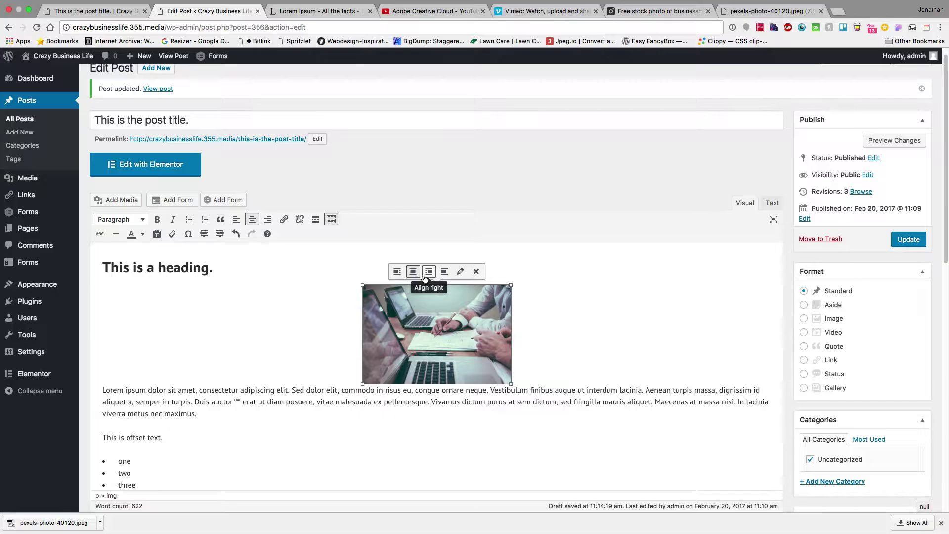
click(397, 270)
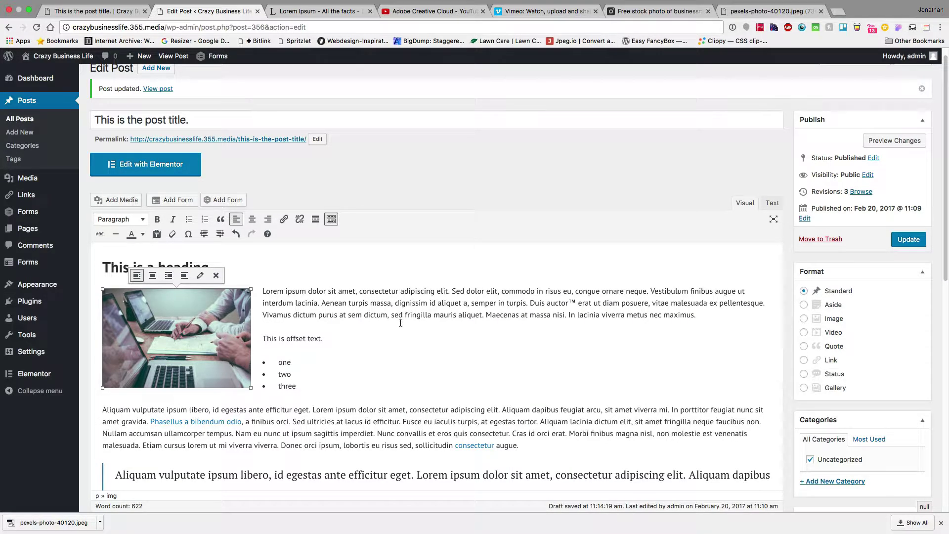
Add an empty paragraph after the paragraph ending 'augue.'.
scroll(398, 331, down, 5)
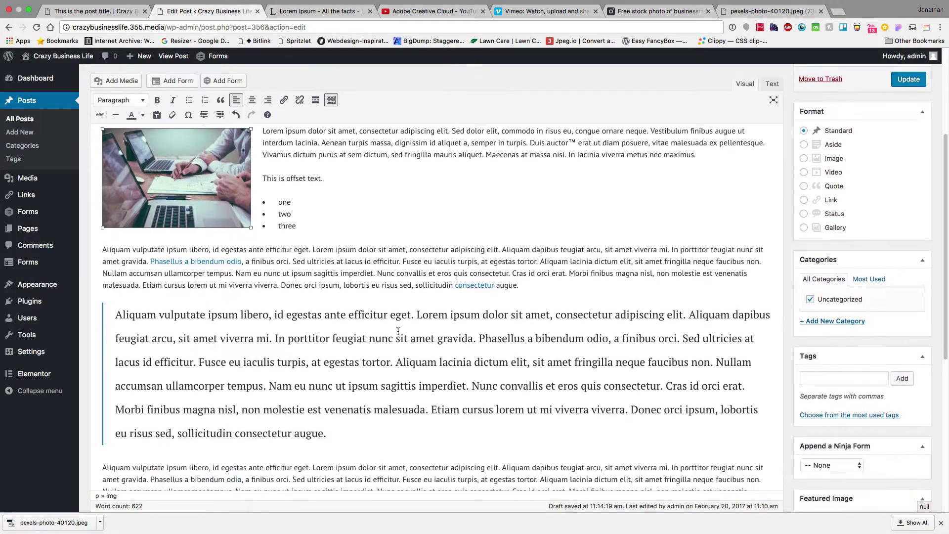
click(518, 293)
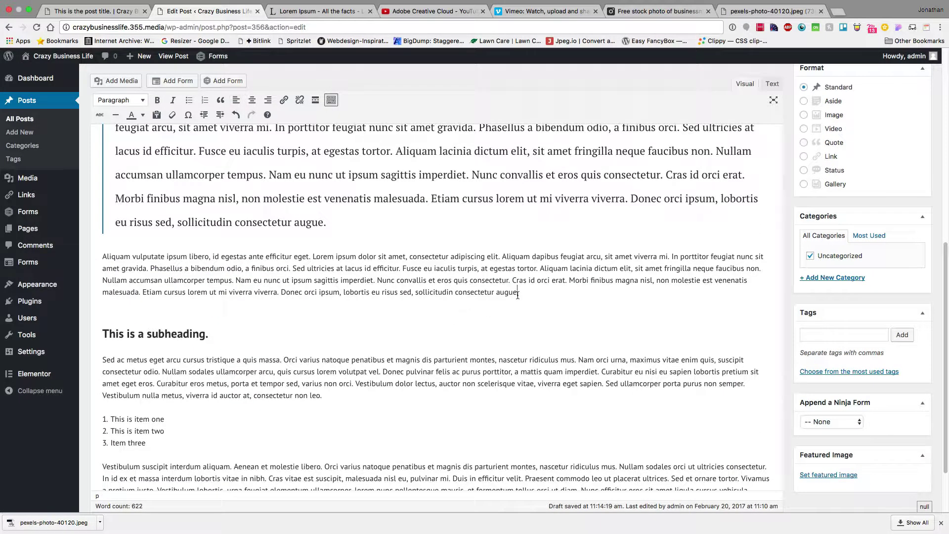
key(Return)
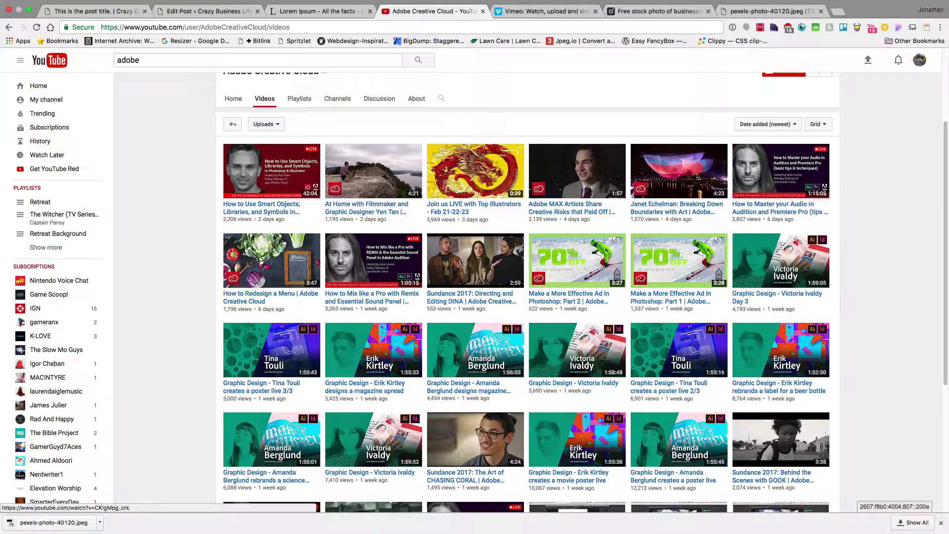
Copy the short share link of YouTube's 'How to Redesign a Menu' video.
click(251, 255)
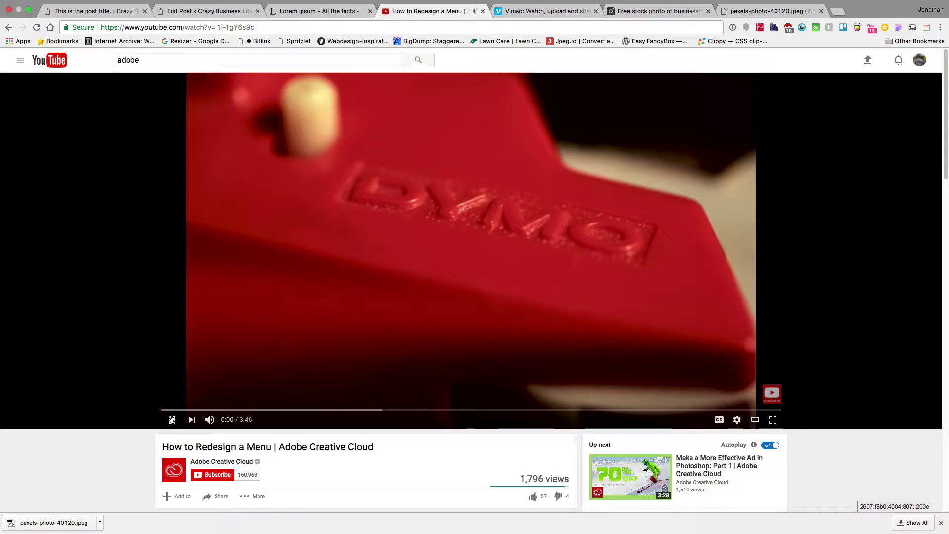
scroll(389, 277, down, 4)
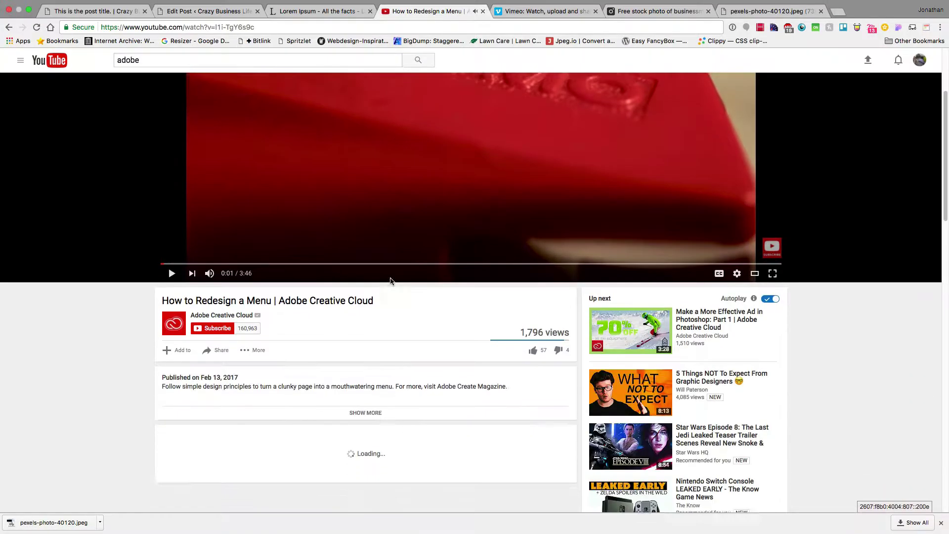
click(214, 310)
key(super+c)
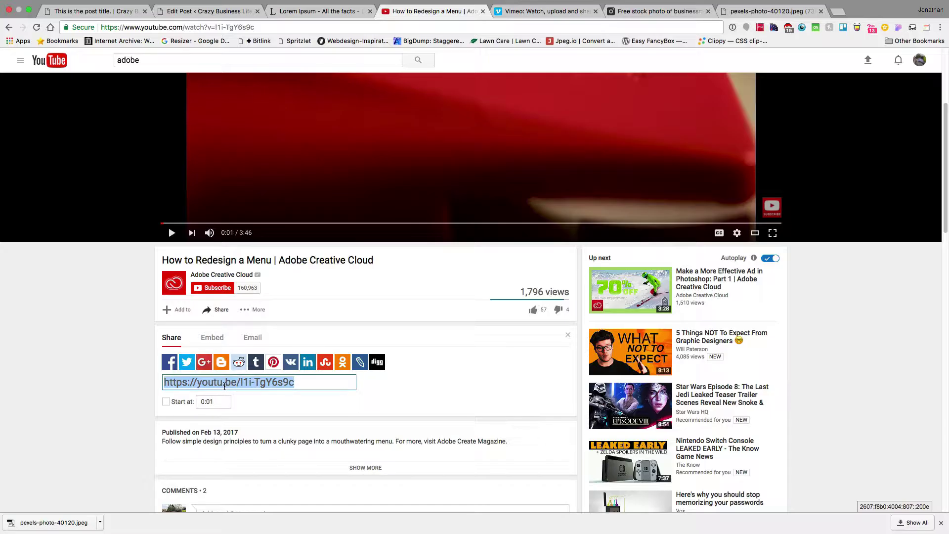
click(218, 12)
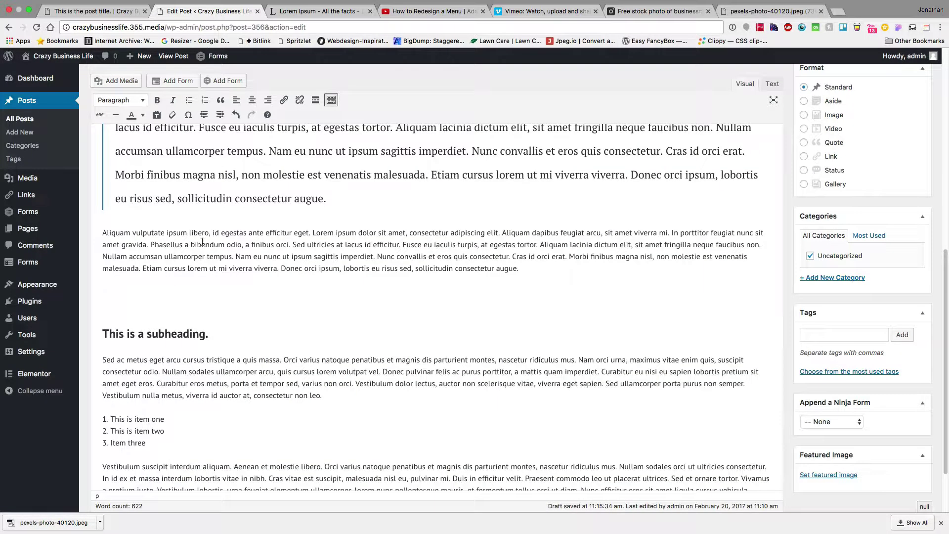
Paste the 'How to Redesign a Menu' share link into the empty paragraph to embed it.
key(super+v)
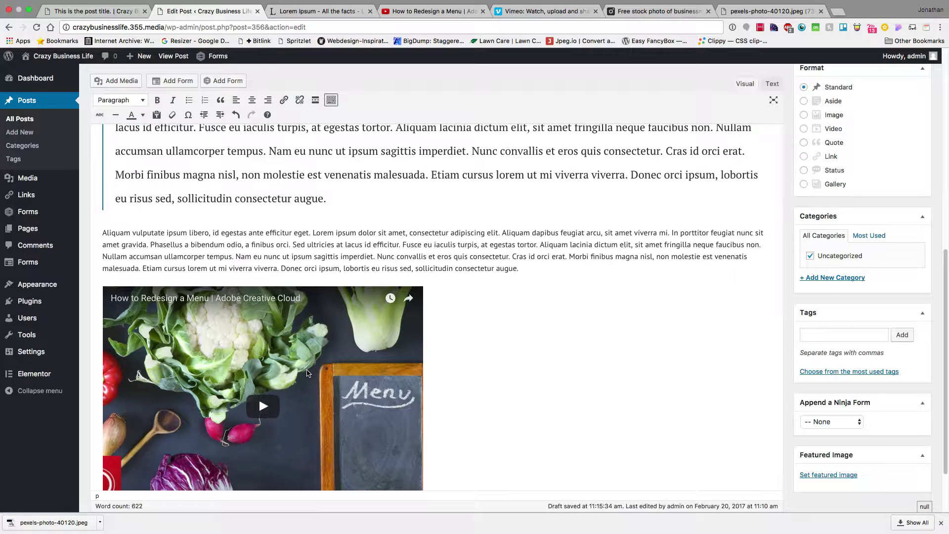
scroll(307, 373, down, 3)
scroll(439, 287, up, 5)
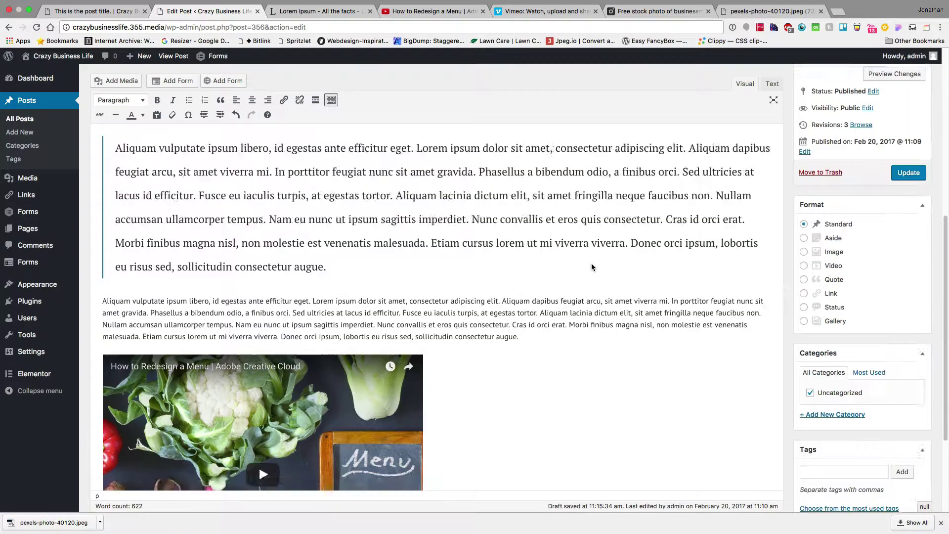
scroll(591, 263, down, 3)
Search Vimeo for 'business' videos.
click(530, 12)
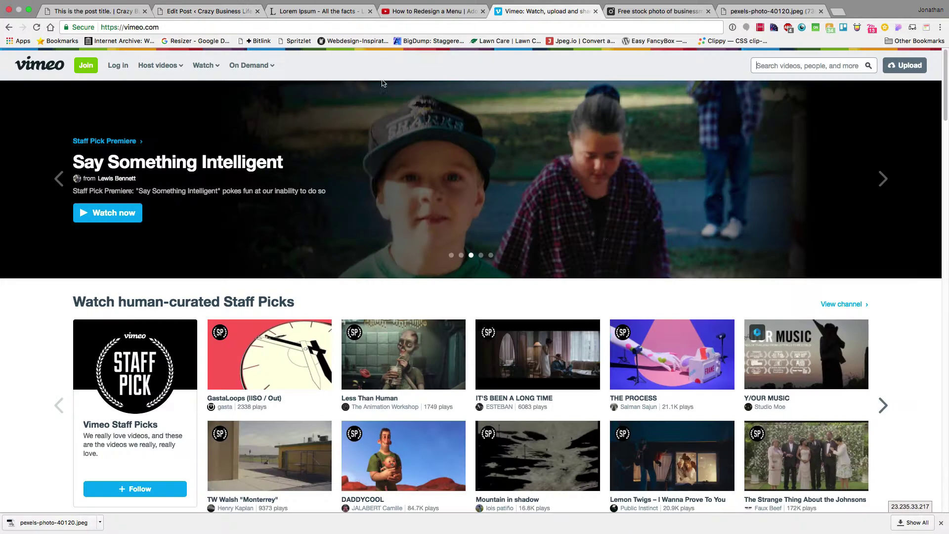
click(853, 66)
text(business)
key(Return)
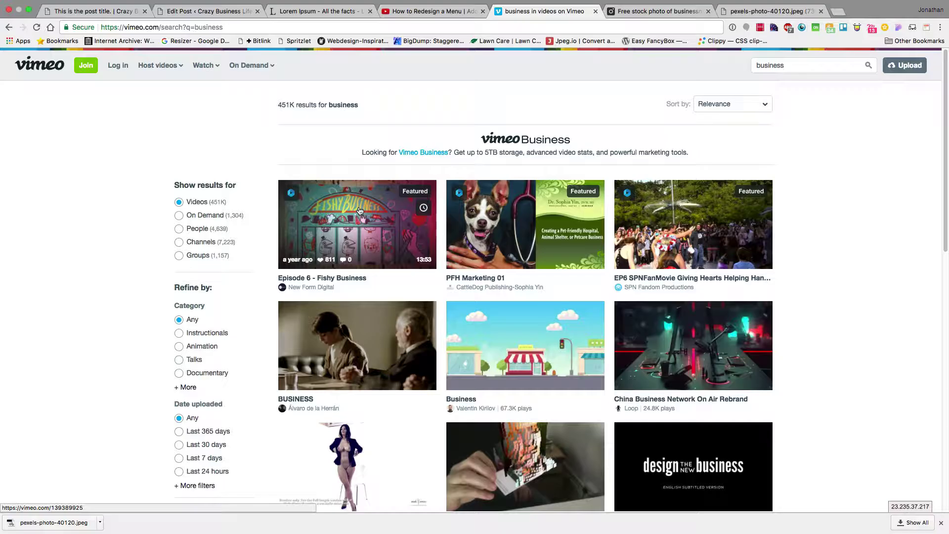
Find the Brother - Business video among the results and select its page URL.
click(335, 334)
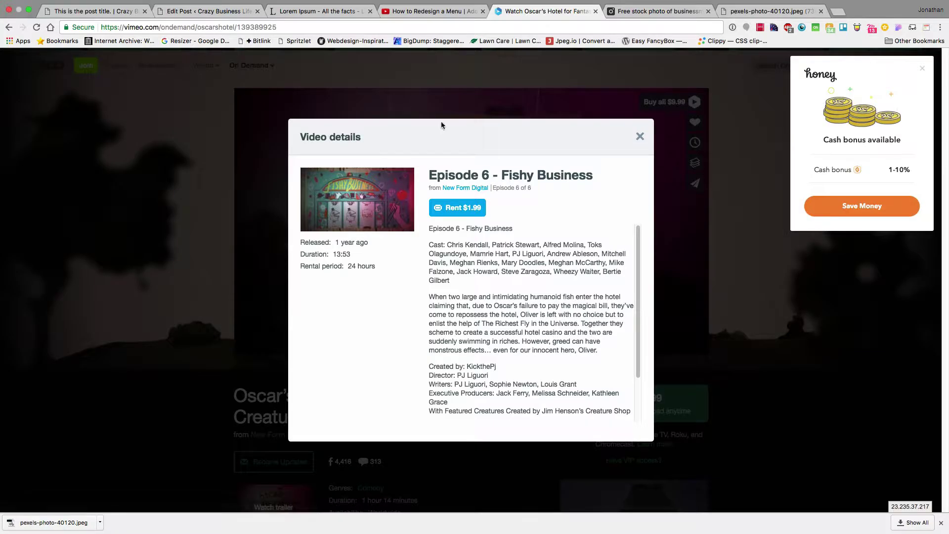
click(640, 137)
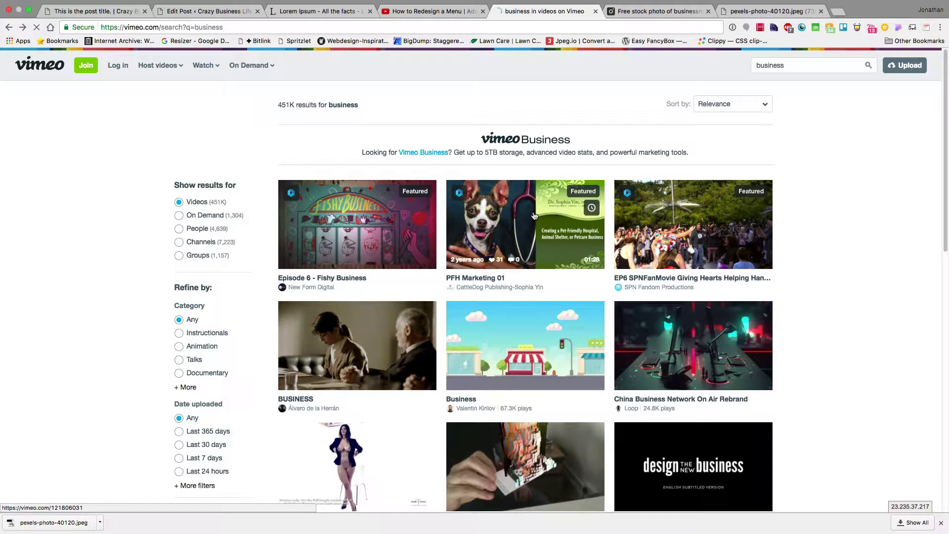
click(534, 215)
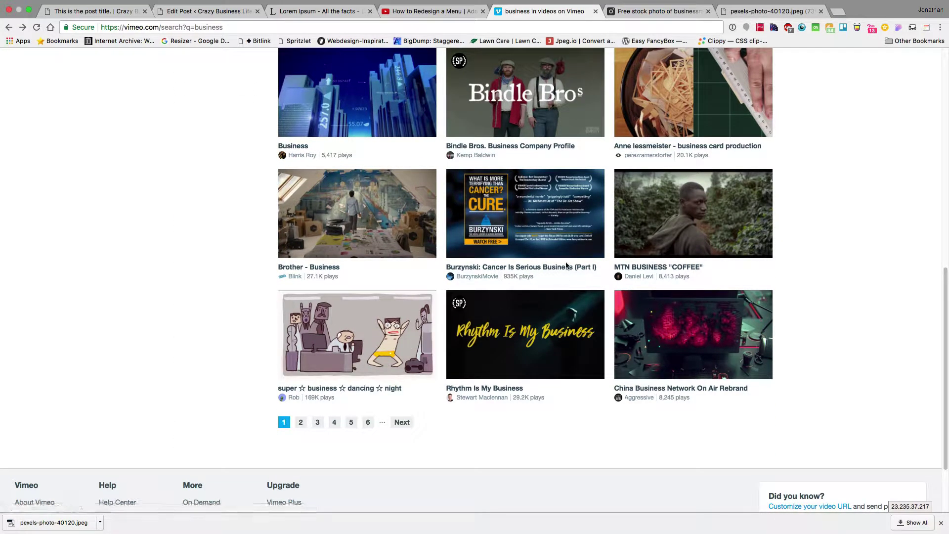
click(393, 216)
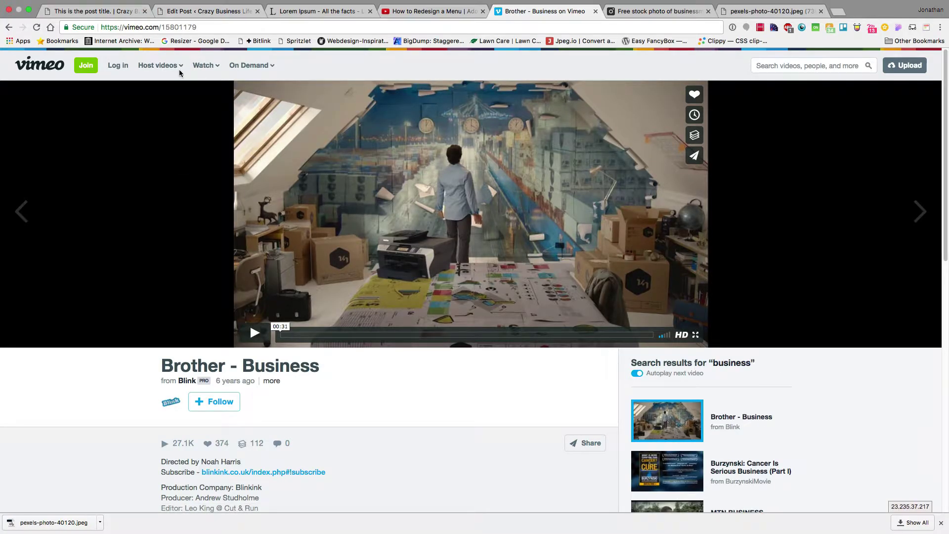
click(129, 28)
key(super+c)
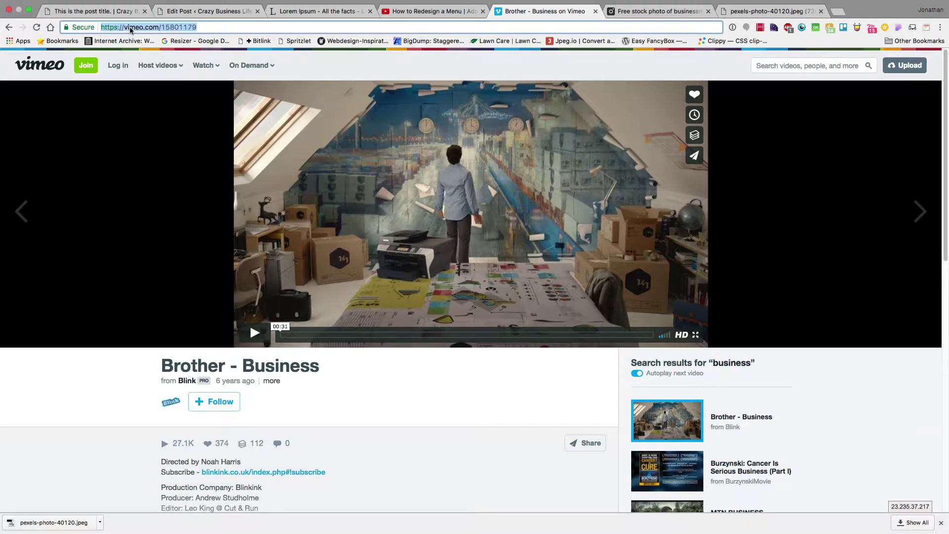
Paste the Brother - Business Vimeo link below the post-list paragraph and click Update.
click(200, 13)
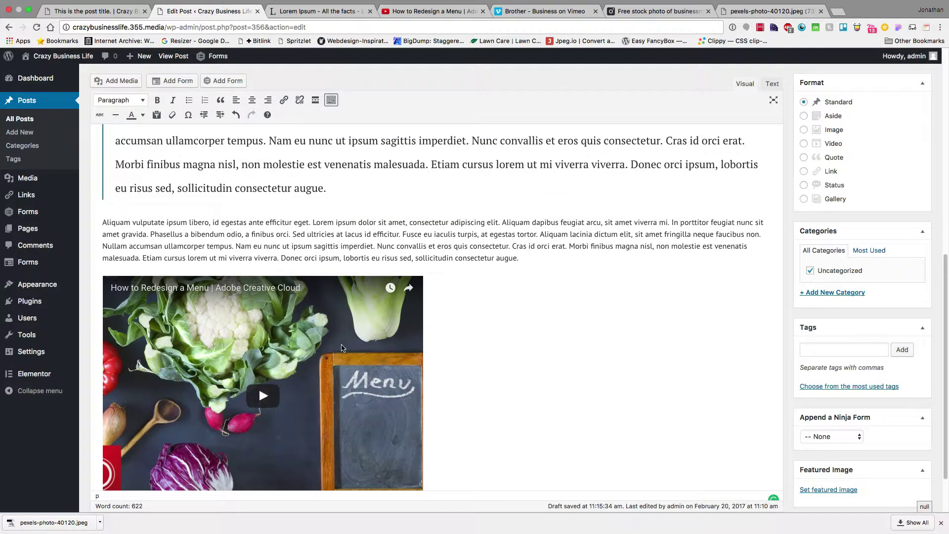
scroll(344, 348, up, 10)
scroll(347, 263, up, 2)
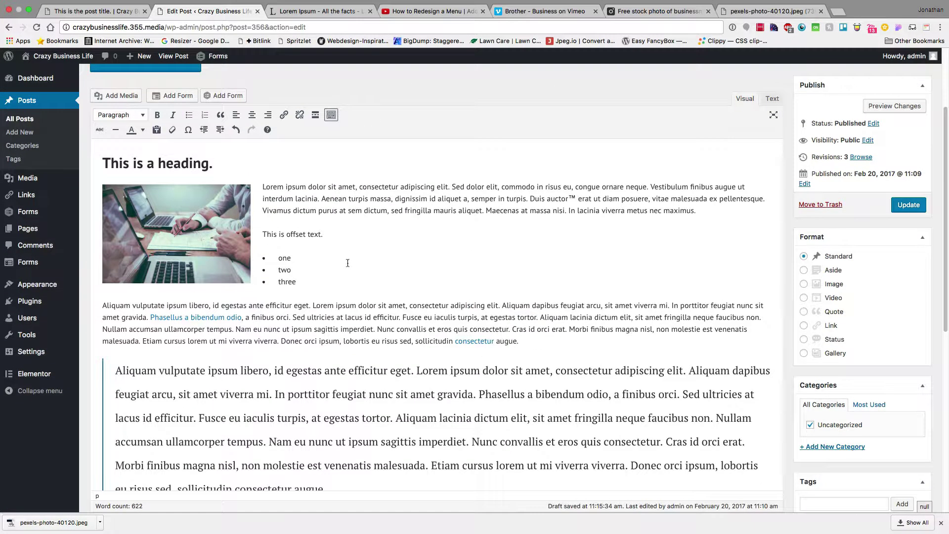
click(538, 336)
key(Return)
key(super+v)
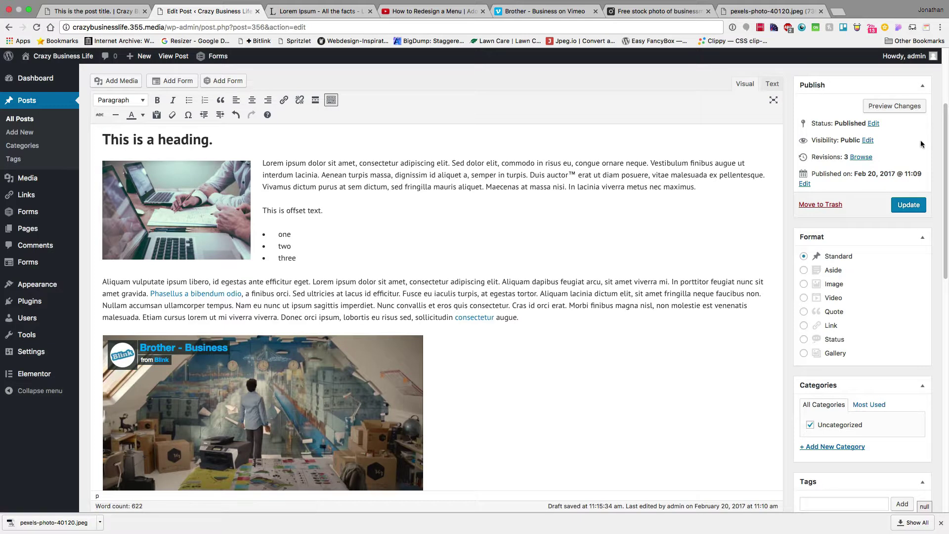
click(905, 204)
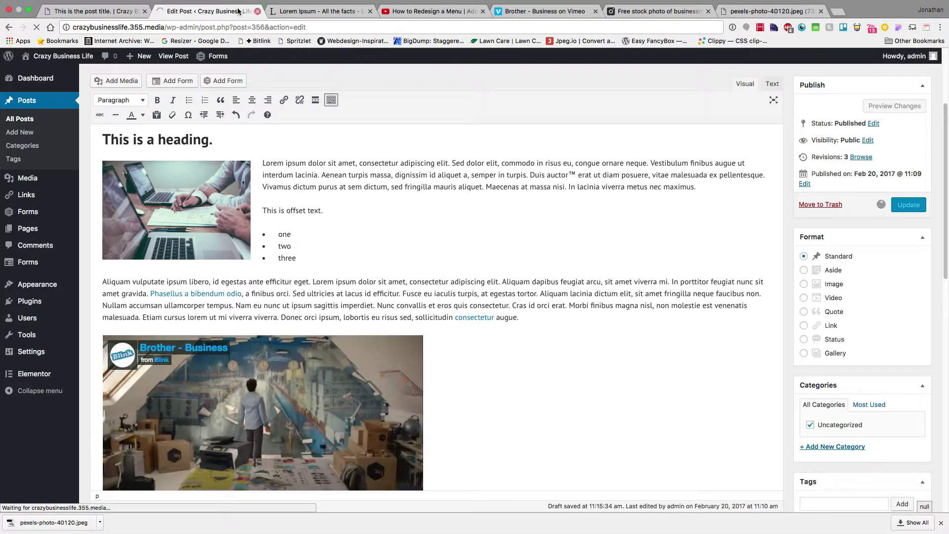
click(109, 15)
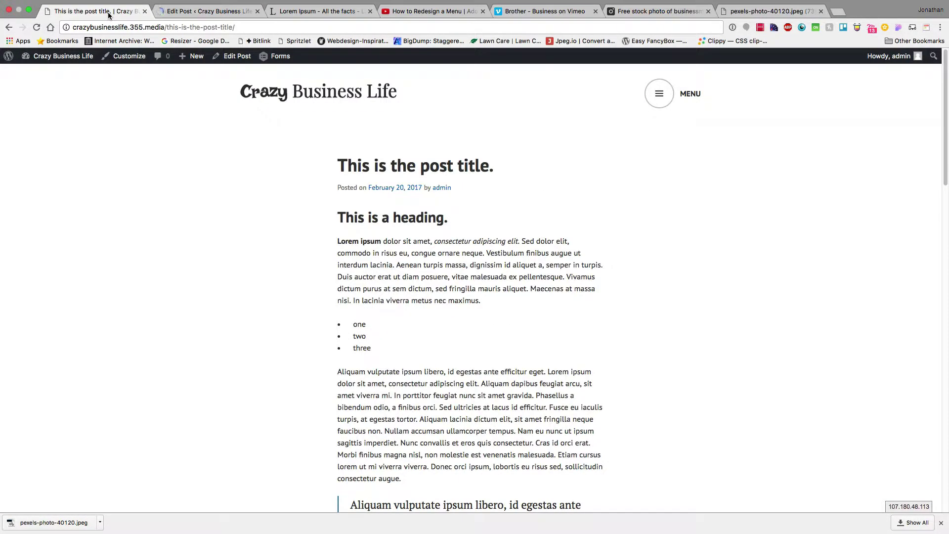
key(super+r)
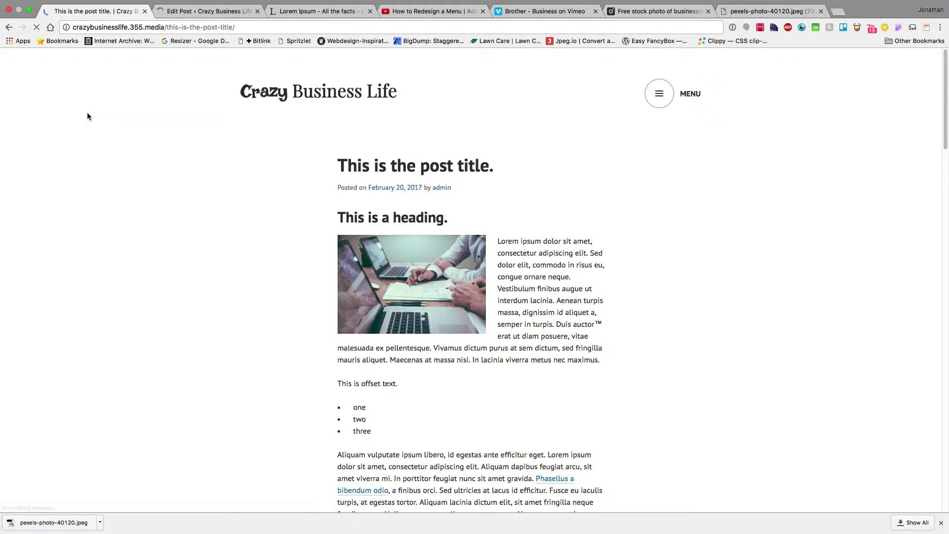
scroll(423, 312, down, 12)
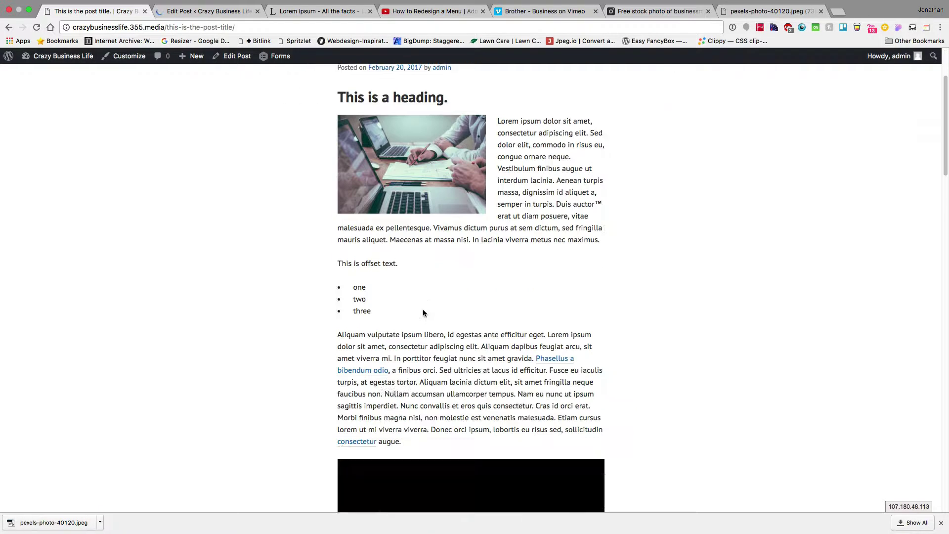
scroll(423, 287, down, 7)
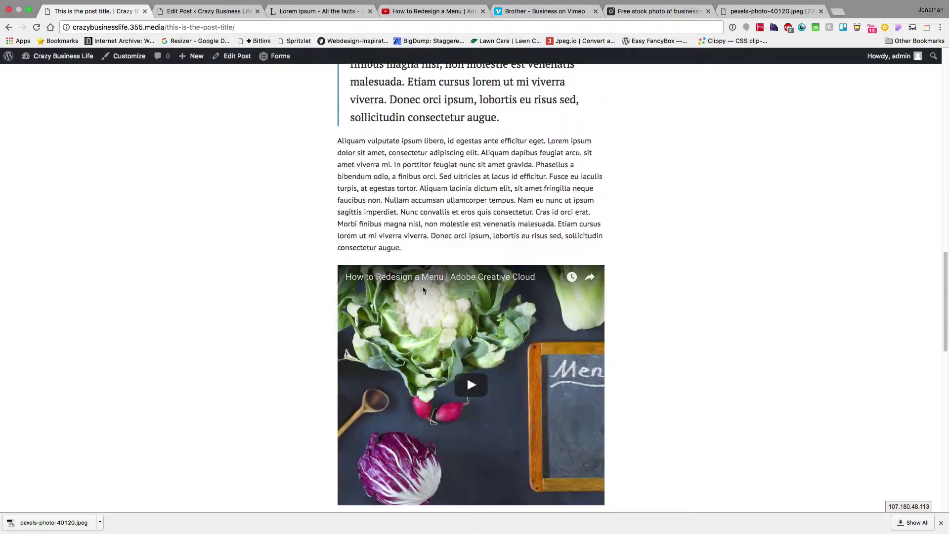
click(483, 317)
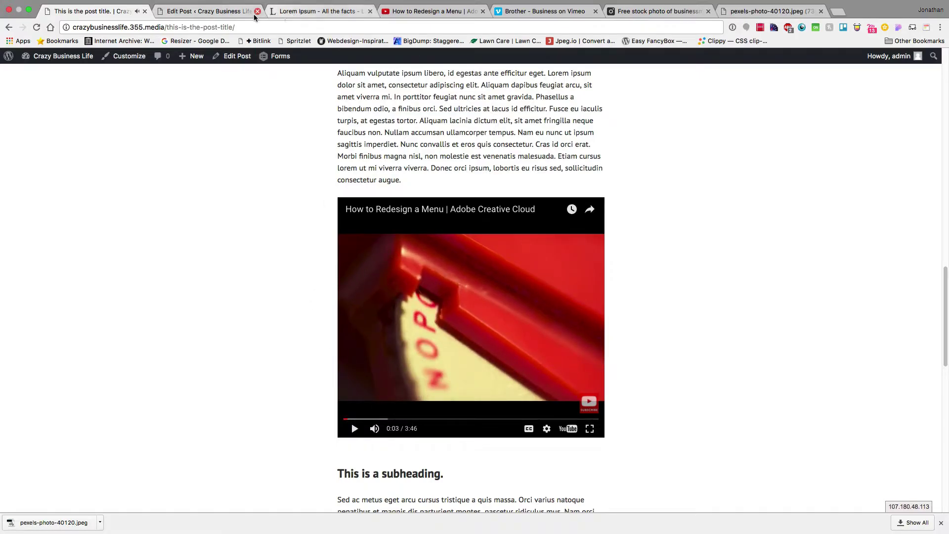
click(208, 11)
scroll(313, 273, down, 8)
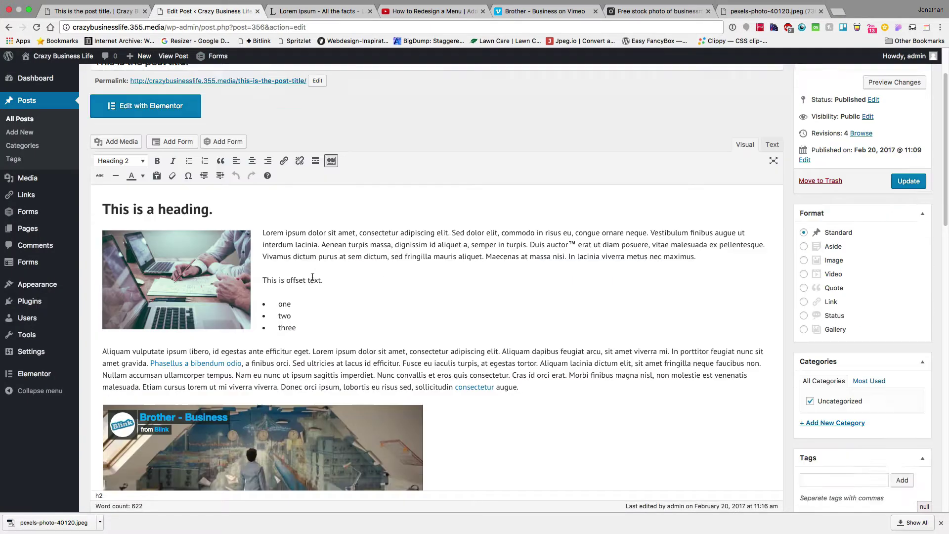
scroll(313, 276, down, 1)
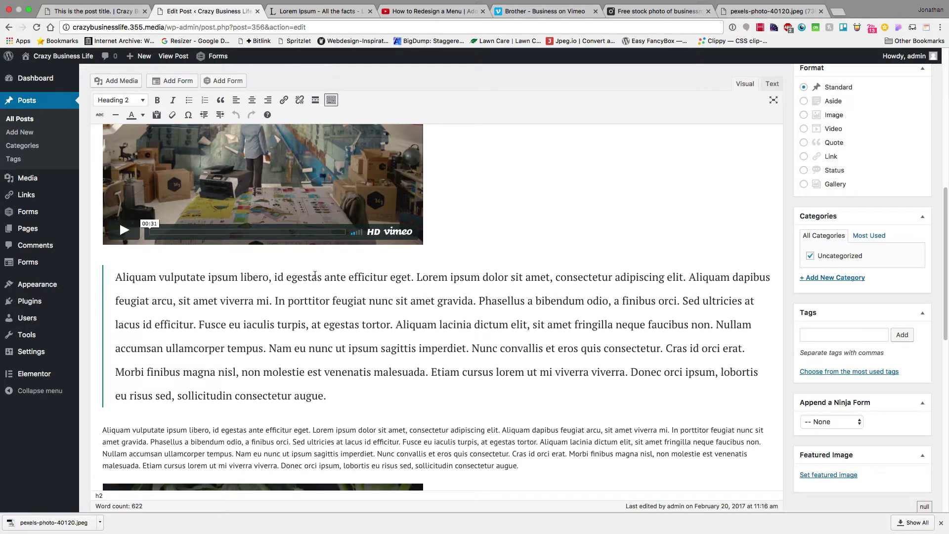